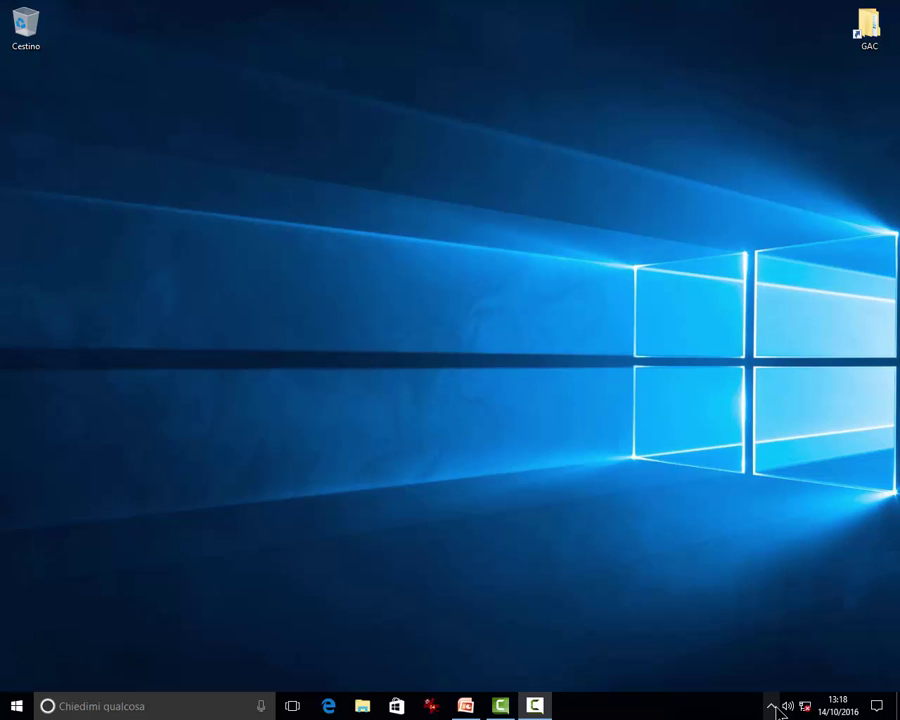
# Step: Safely eject the USB mass storage device and dismiss the hardware removal notification
pyautogui.click(771, 705)
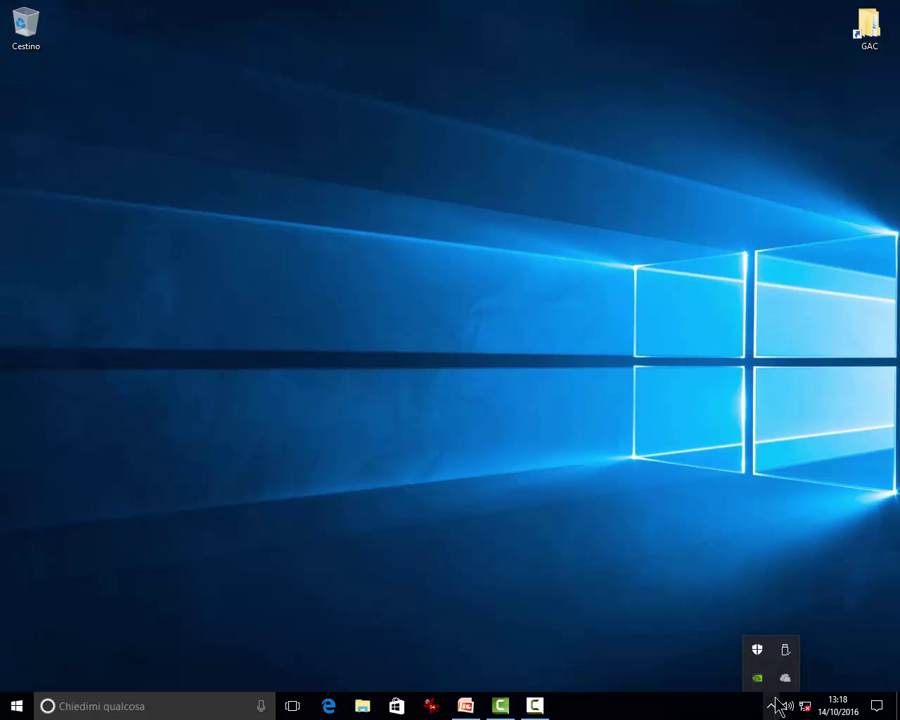
pyautogui.click(786, 651)
pyautogui.click(782, 628)
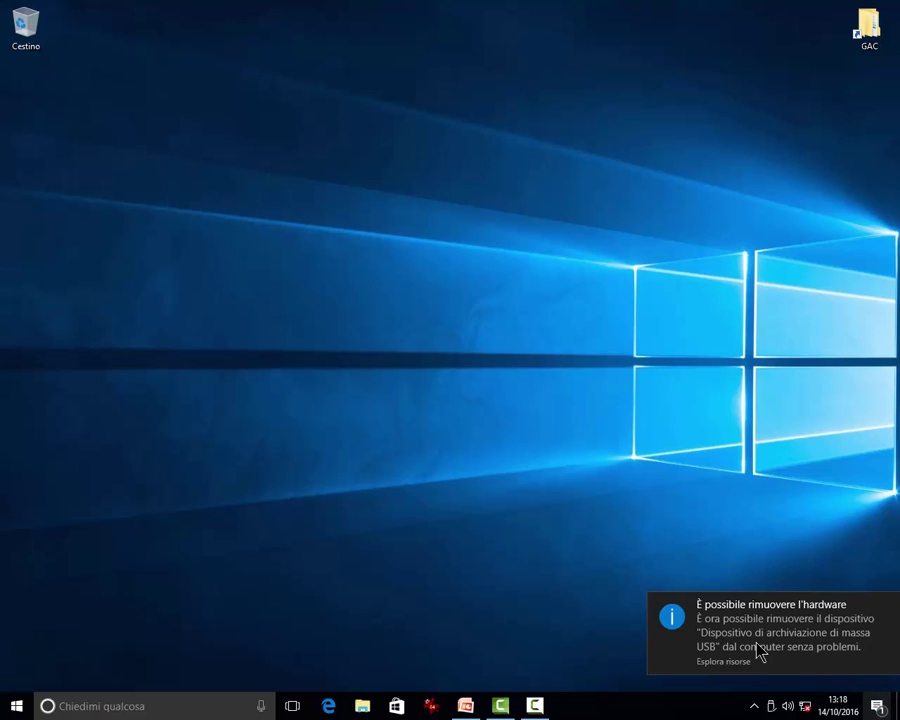
pyautogui.click(760, 651)
# Step: Open the "Analisi del computer necessaria" notification from the notification centre, cancel the quick scan it starts and close Windows Defender
pyautogui.press('super+a')
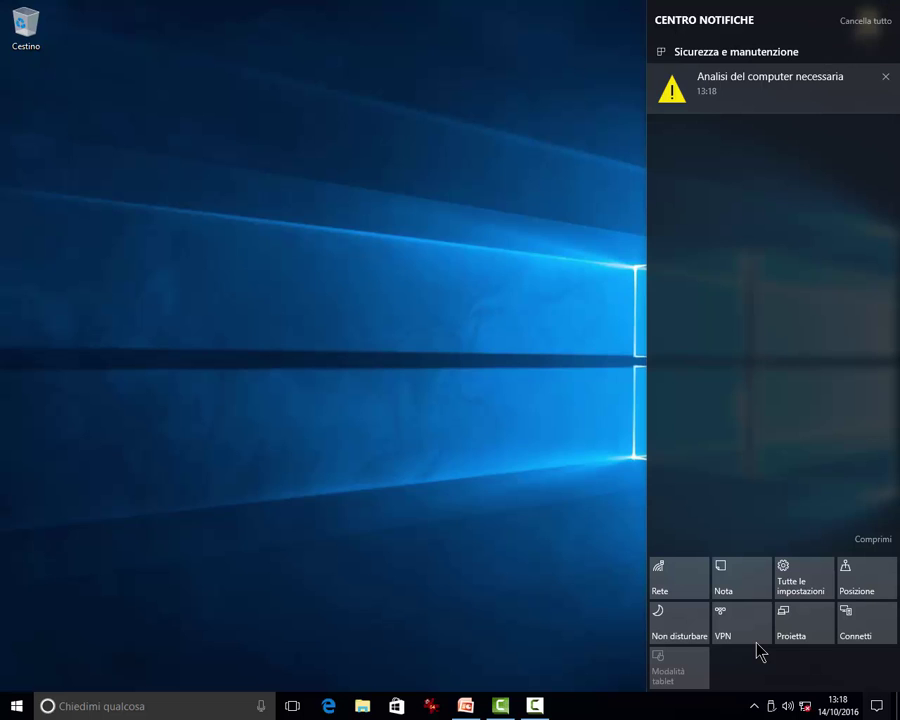
pyautogui.press('Return')
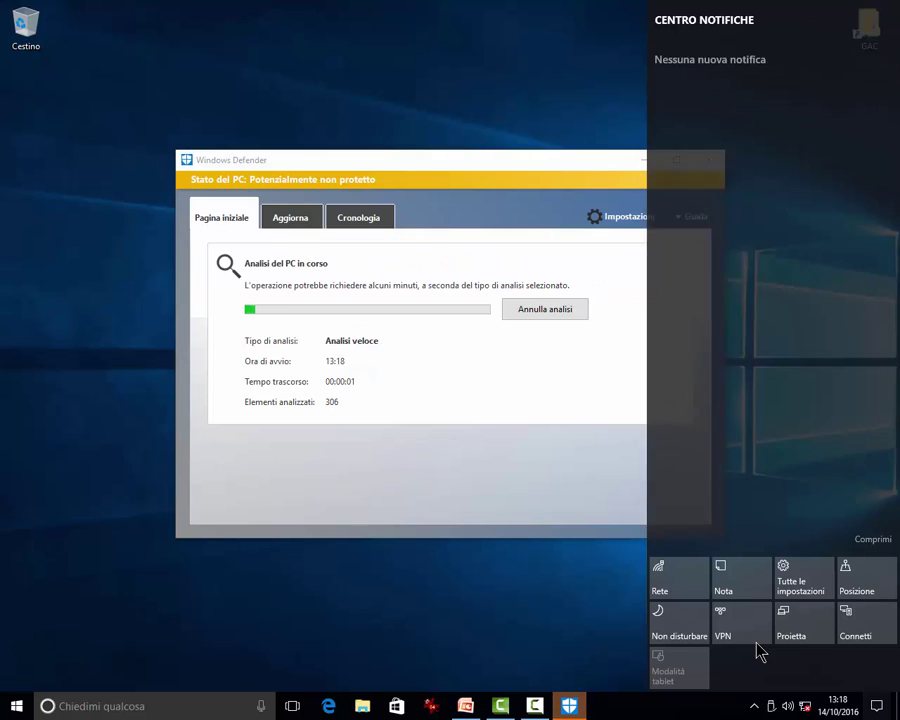
pyautogui.press('Escape')
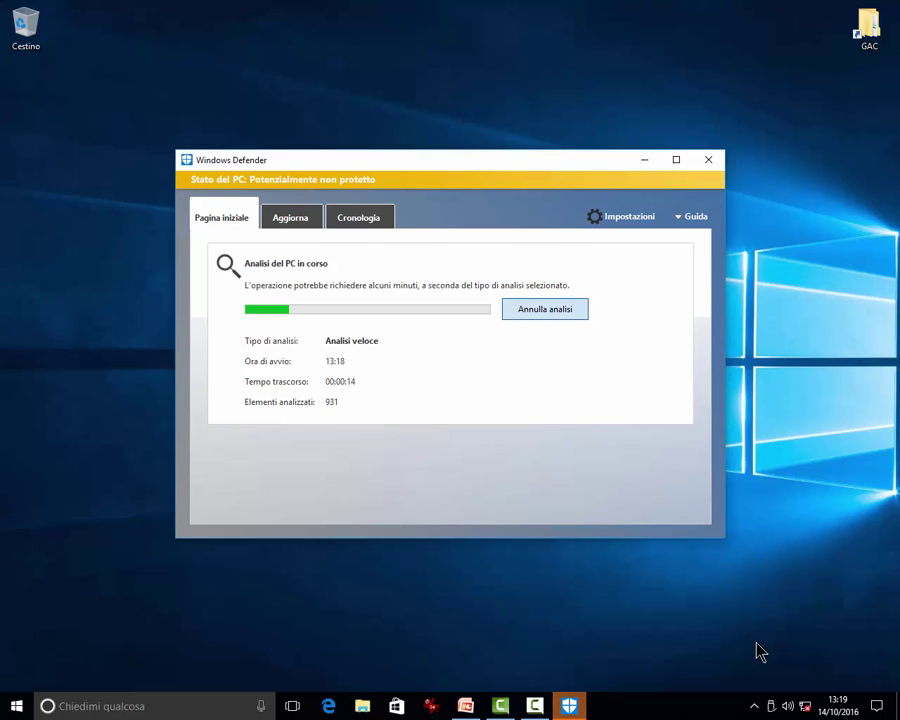
pyautogui.press('Return')
pyautogui.hotkey('alt', 'F4')
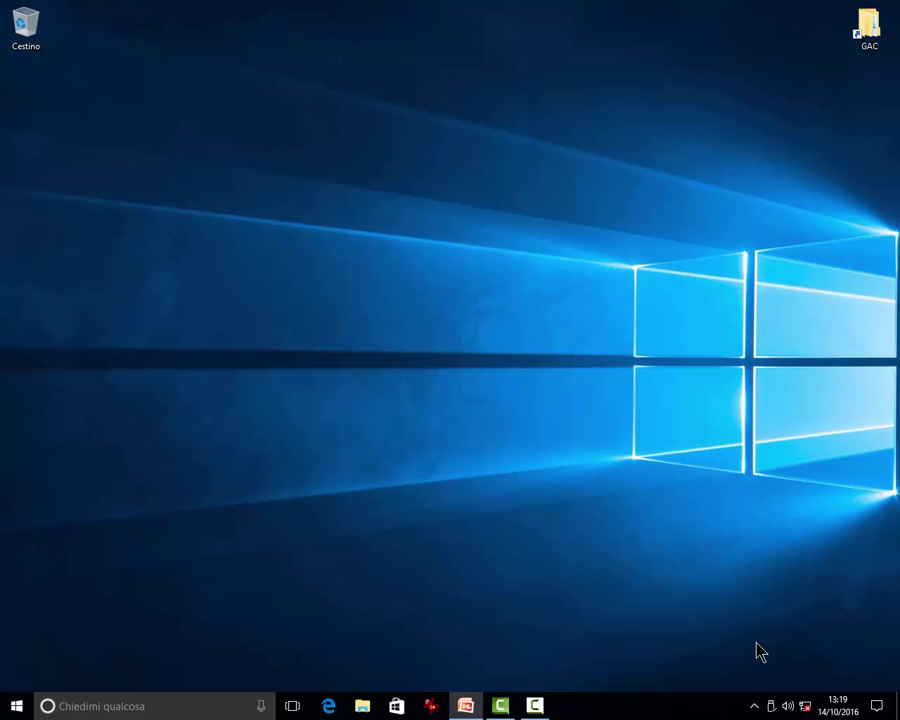
# Step: Use the notification centre's quick actions to view the Rete flyout and the VPN settings page, and close the settings window
pyautogui.press('super+a')
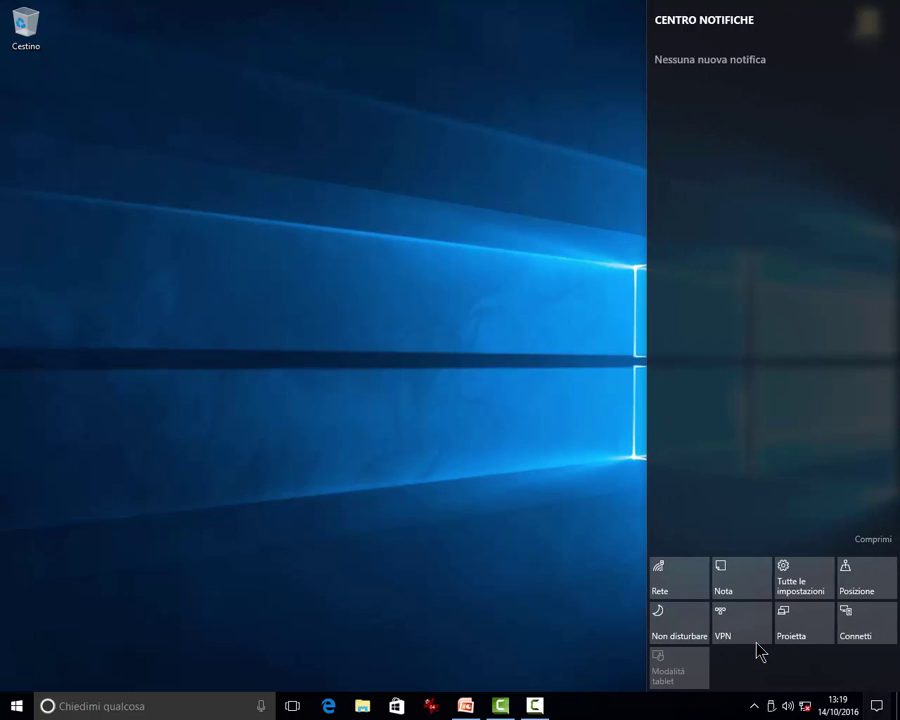
pyautogui.press('Tab')
pyautogui.press('Down')
pyautogui.press('Right')
pyautogui.press('Right')
pyautogui.press('Right')
pyautogui.press('Up')
pyautogui.press('Tab')
pyautogui.press('Tab')
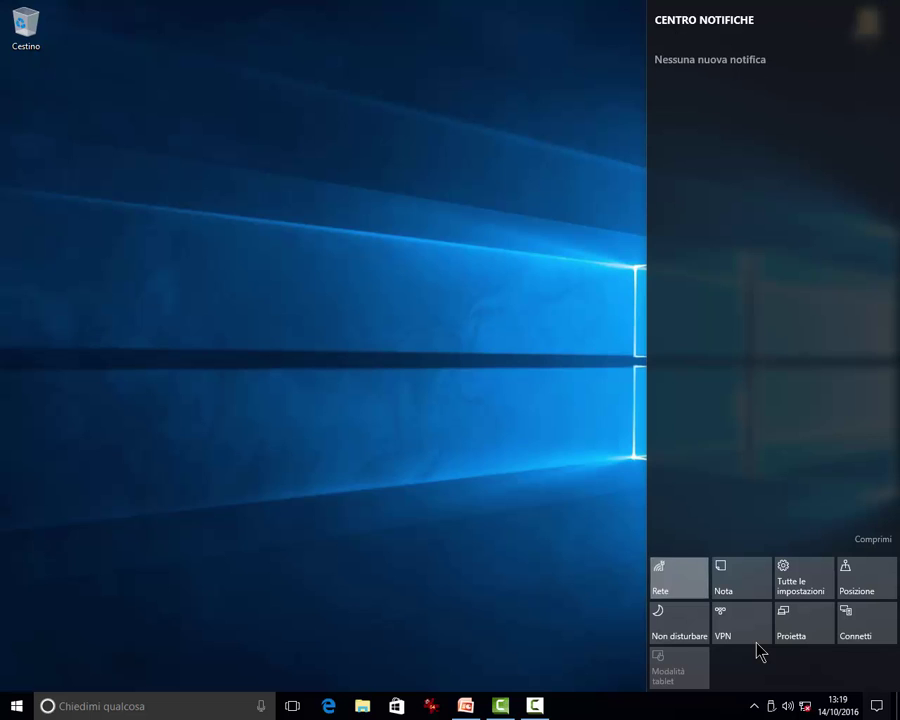
pyautogui.press('Return')
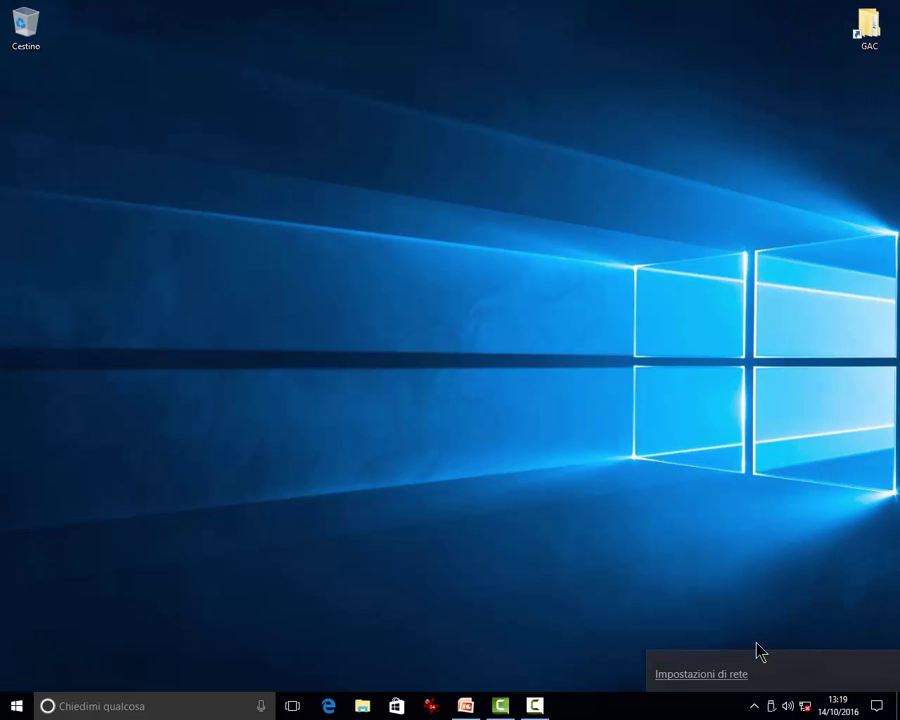
pyautogui.press('Return')
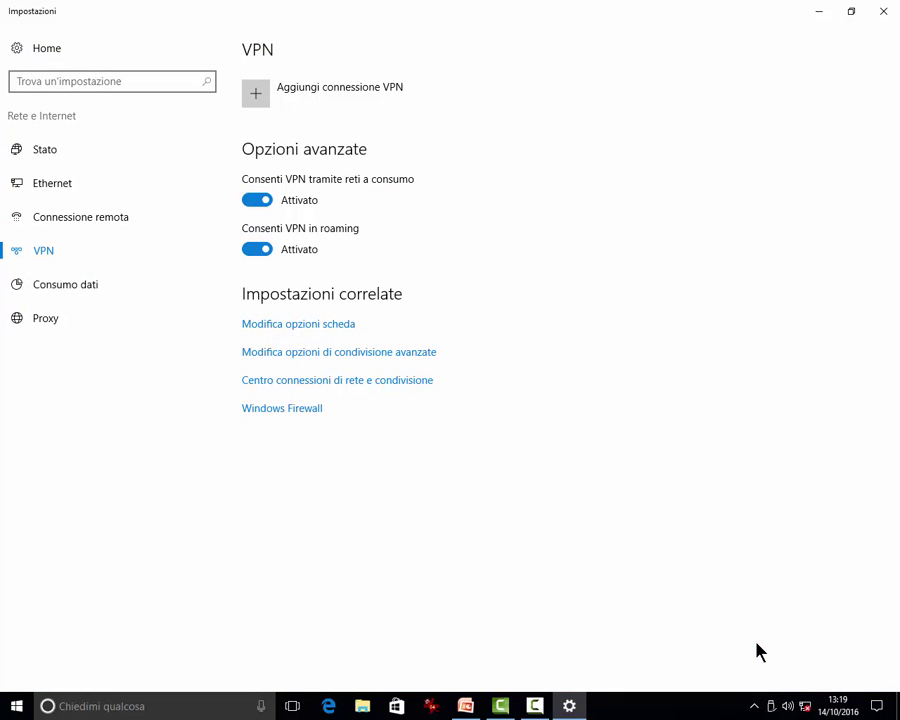
pyautogui.hotkey('alt', 'F4')
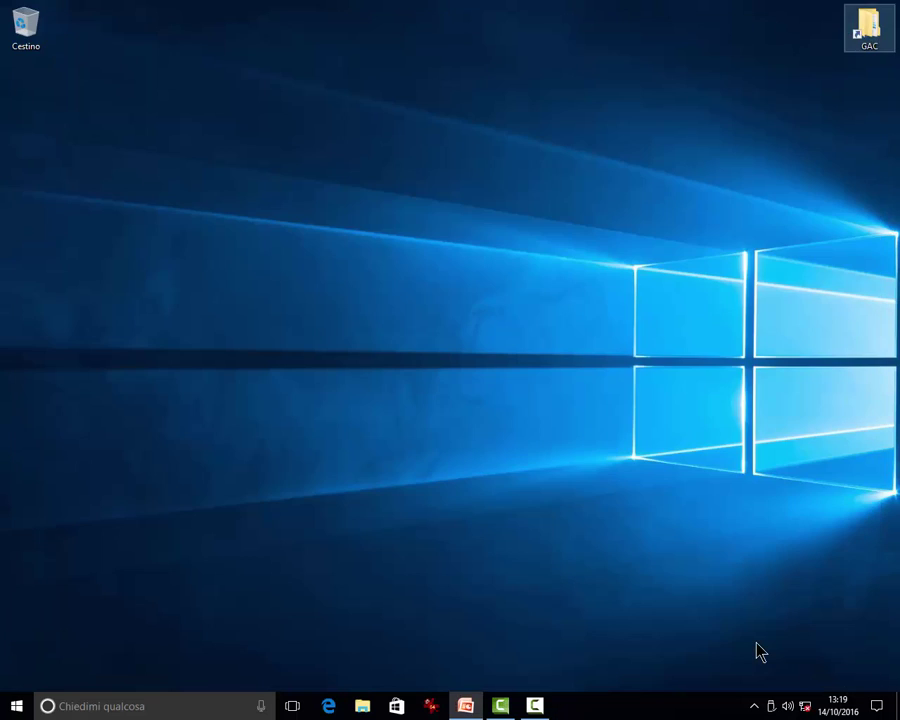
# Step: Launch the note-taking app through the Nota quick action in the notification centre and close its window
pyautogui.press('super+a')
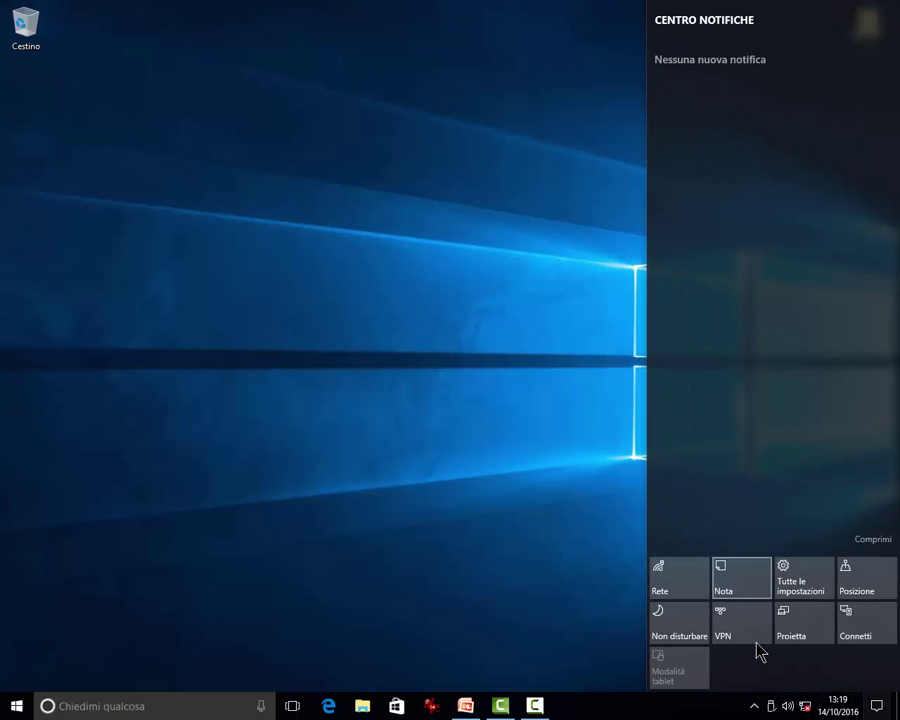
pyautogui.press('Return')
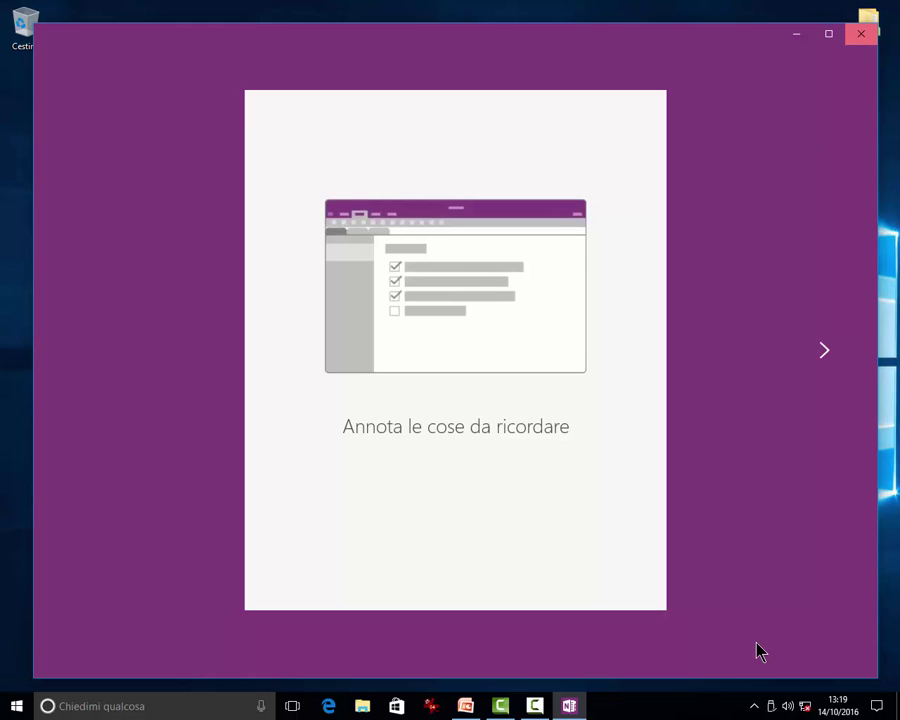
pyautogui.hotkey('alt', 'F4')
# Step: Open the "Aggiungi o rimuovi azioni rapide" page under Sistema, Notifiche e azioni in the Windows settings
pyautogui.press('super+a')
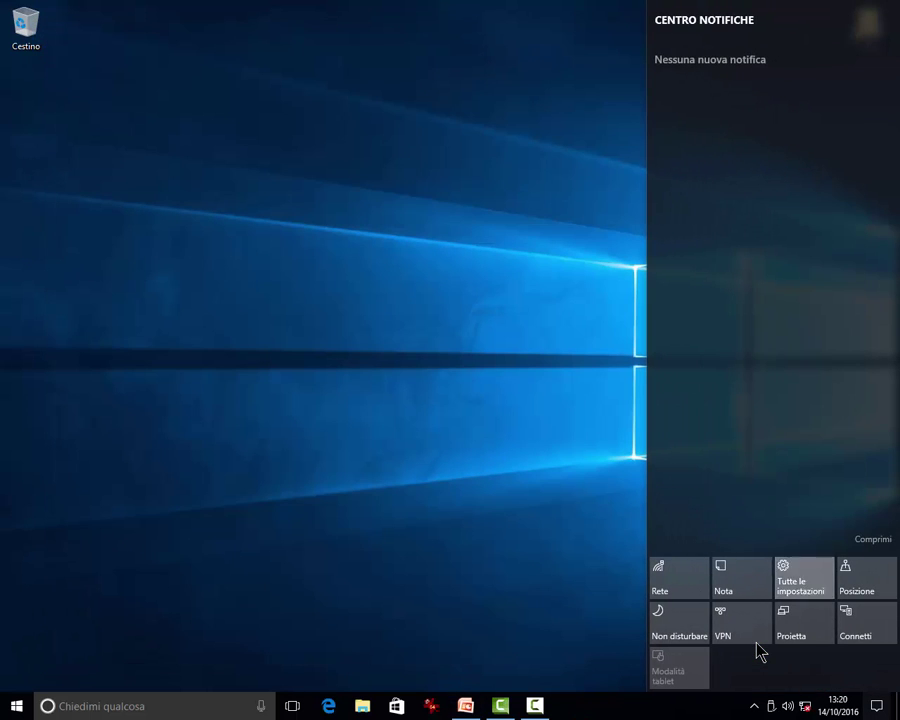
pyautogui.press('super+i')
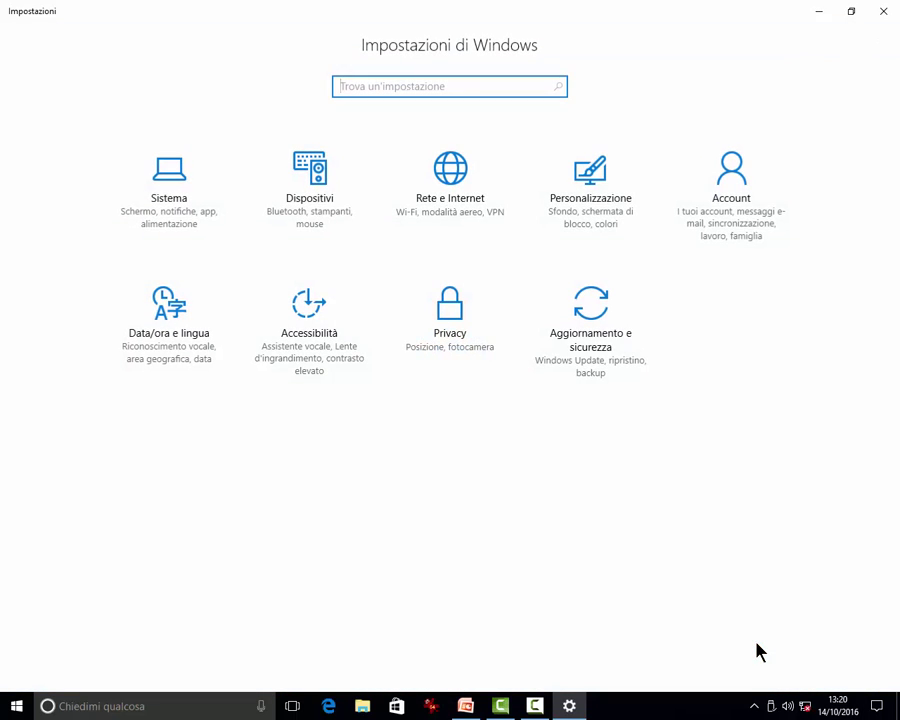
pyautogui.press('Tab')
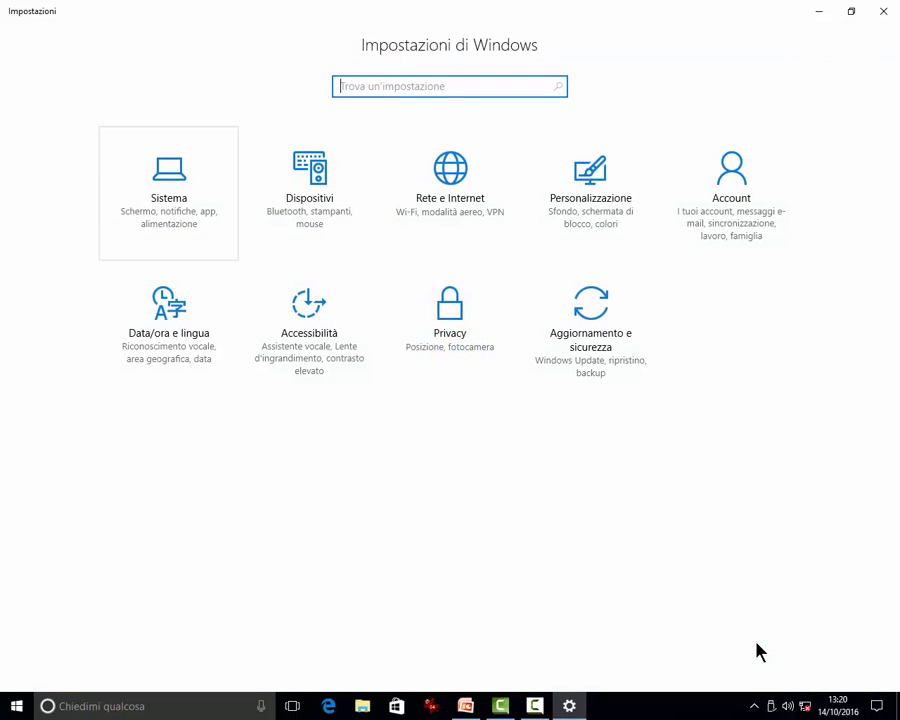
pyautogui.press('Return')
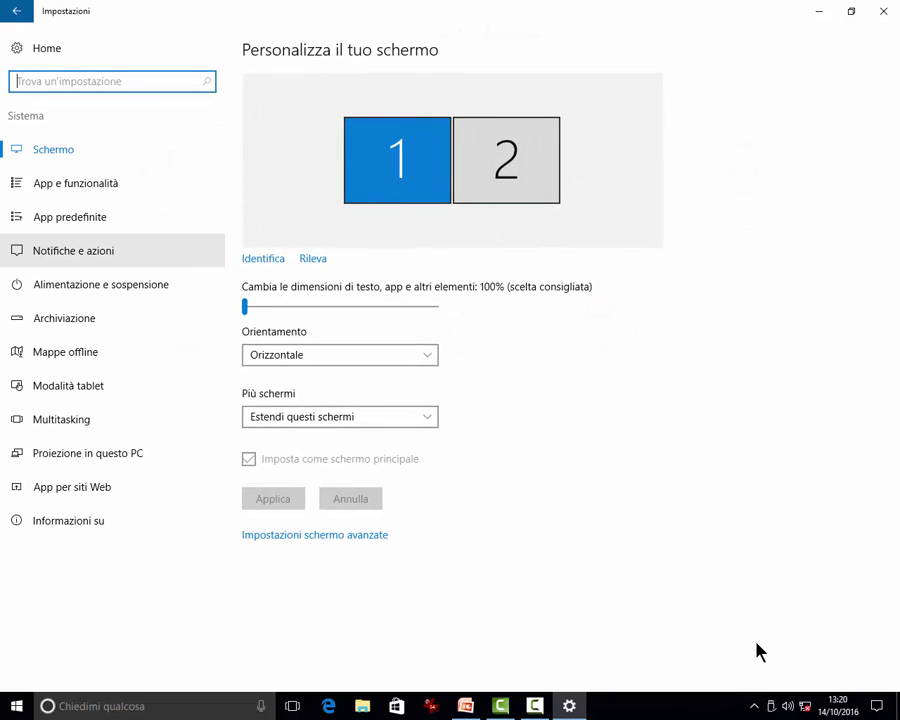
pyautogui.press('Tab')
pyautogui.press('Down')
pyautogui.press('Down')
pyautogui.press('Down')
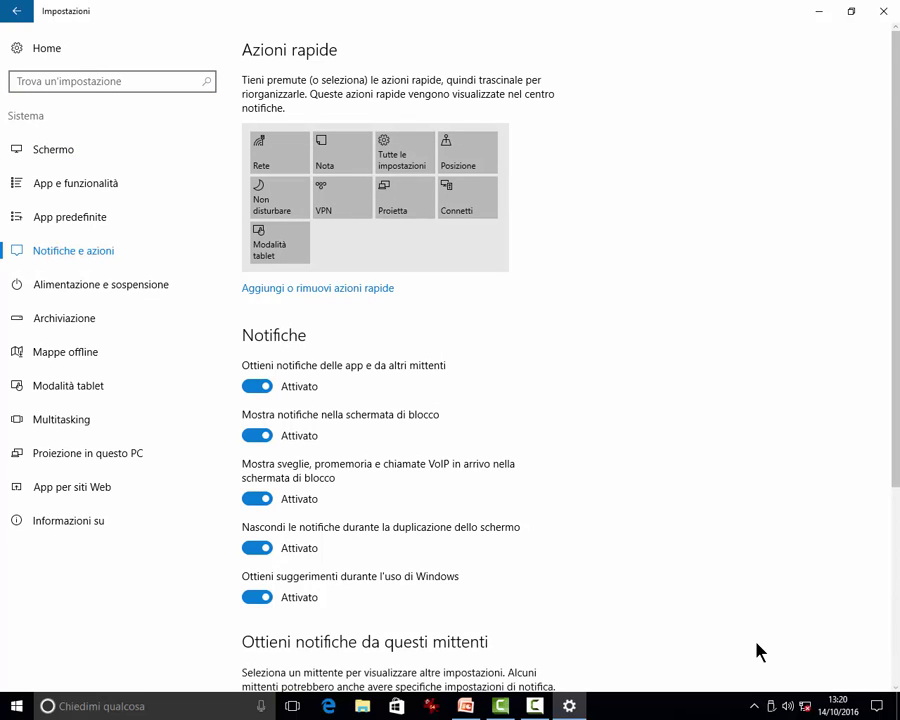
pyautogui.press('Return')
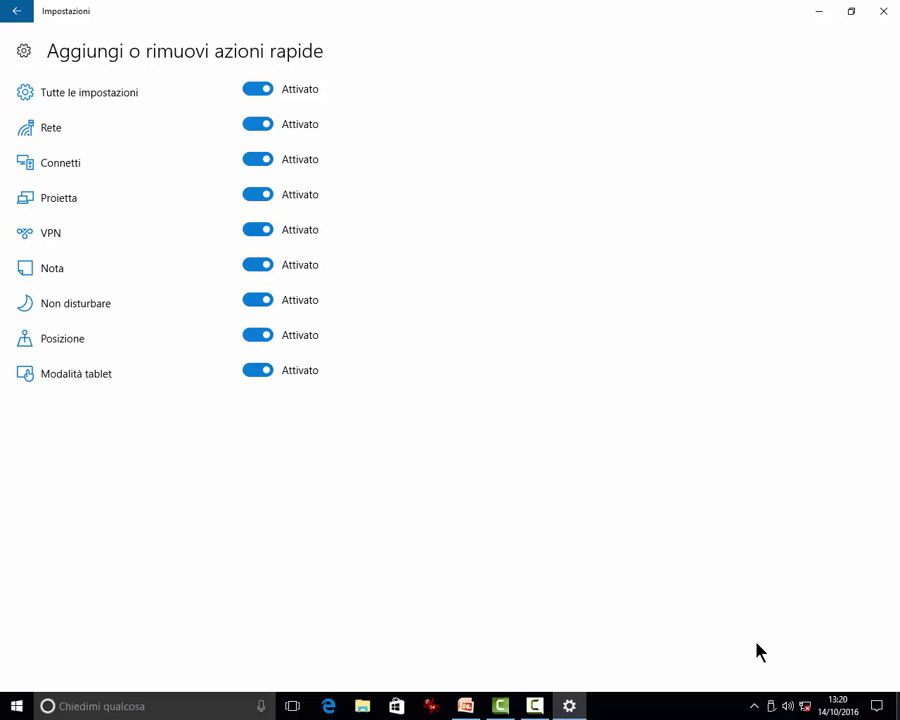
# Step: Review the quick actions in the notification centre and turn off the Modalità tablet quick action in the settings
pyautogui.press('super+a')
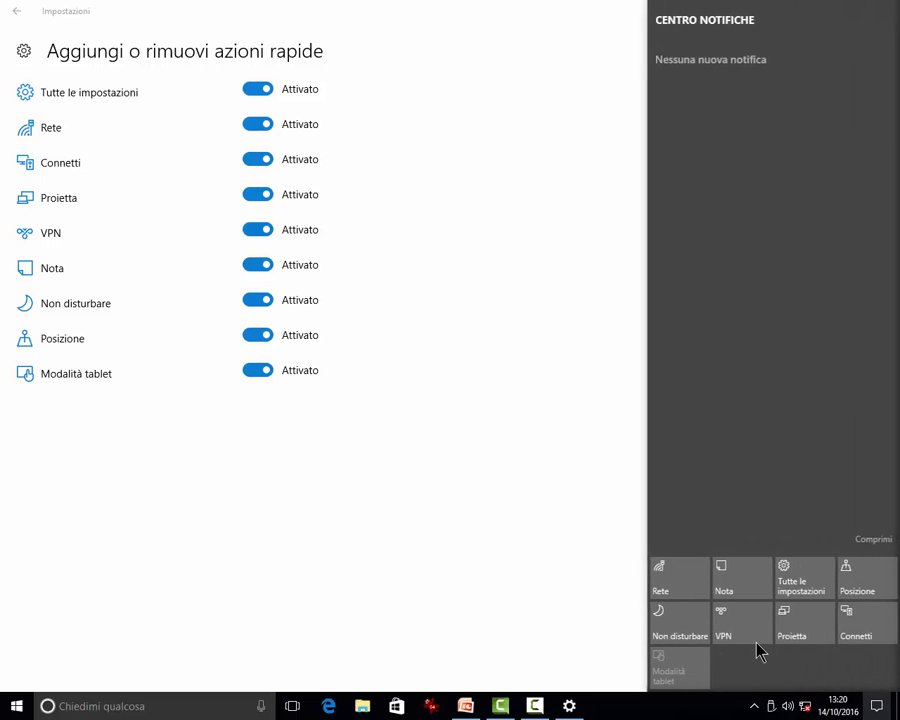
pyautogui.press('Tab')
pyautogui.press('Left')
pyautogui.press('Left')
pyautogui.press('Down')
pyautogui.press('Right')
pyautogui.press('Right')
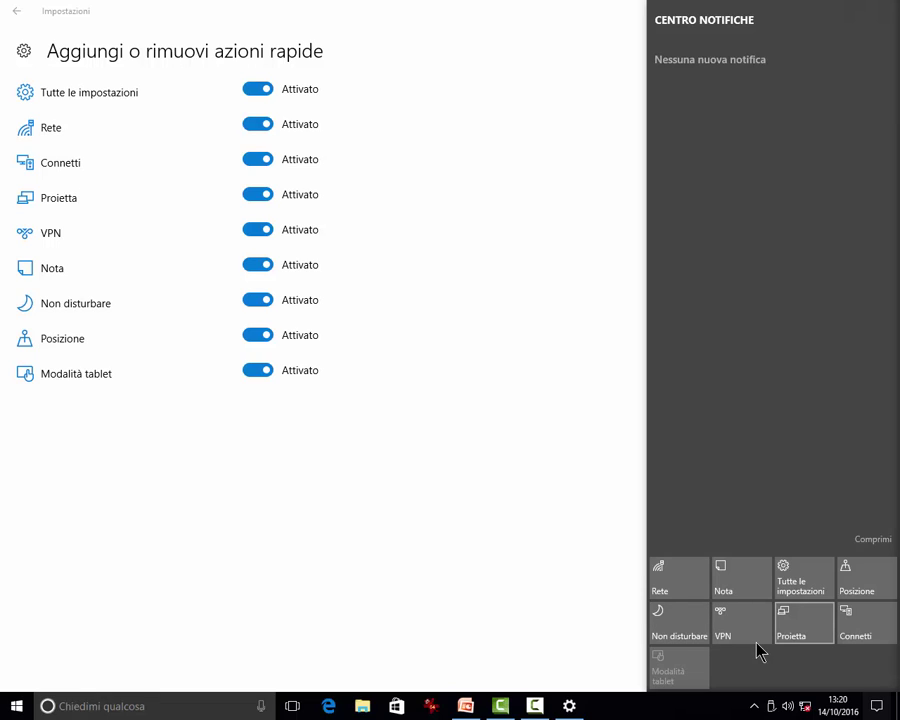
pyautogui.press('Tab')
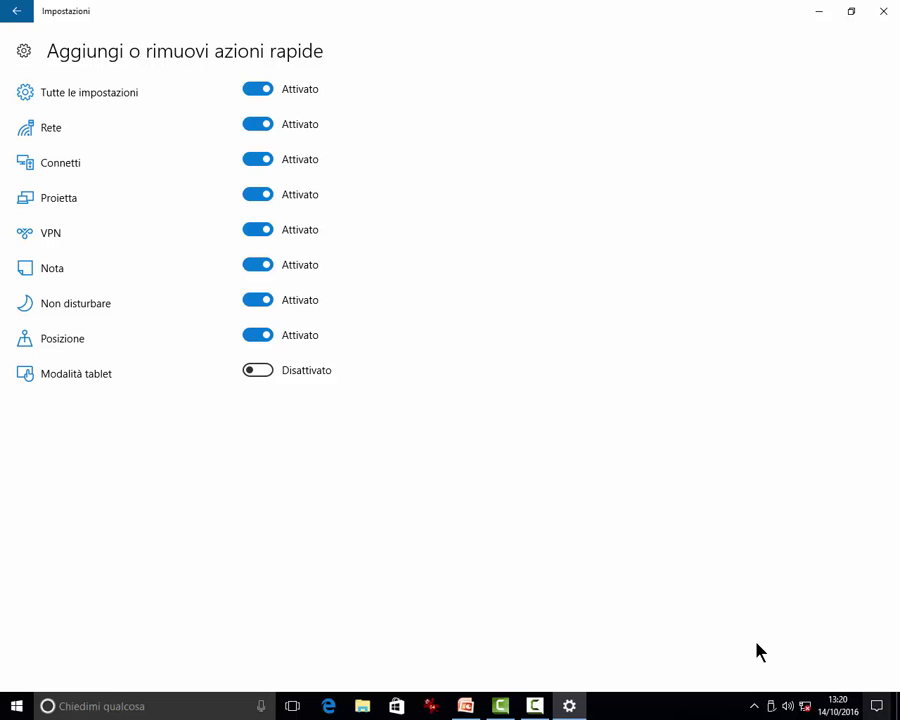
# Step: Check which quick actions the notification centre offers and return to the Notifiche e azioni settings page
pyautogui.press('super+a')
pyautogui.press('Right')
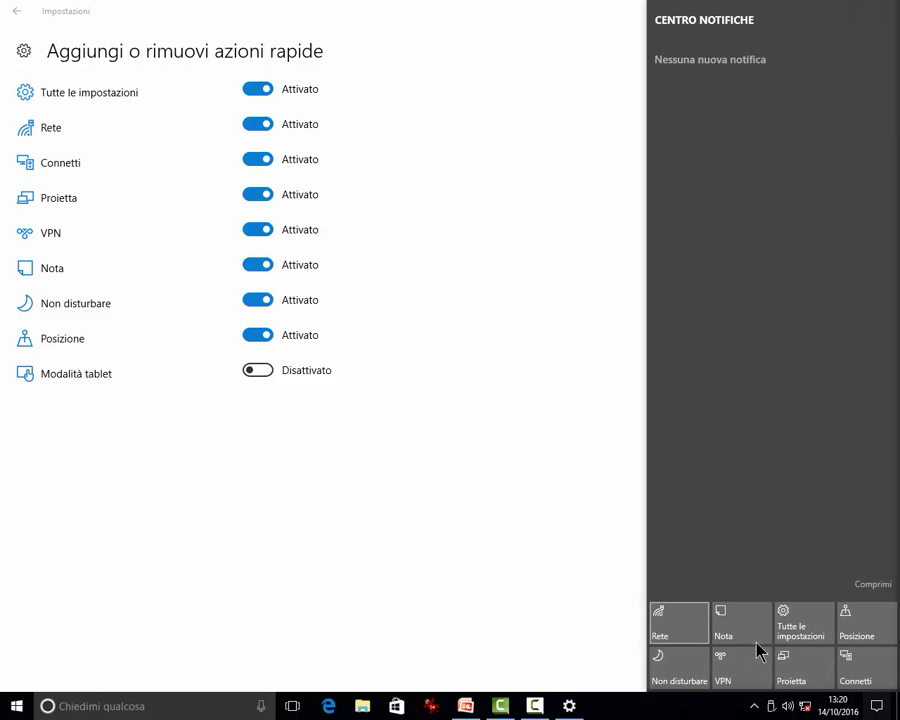
pyautogui.press('Right')
pyautogui.press('Right')
pyautogui.press('Right')
pyautogui.press('Right')
pyautogui.press('Right')
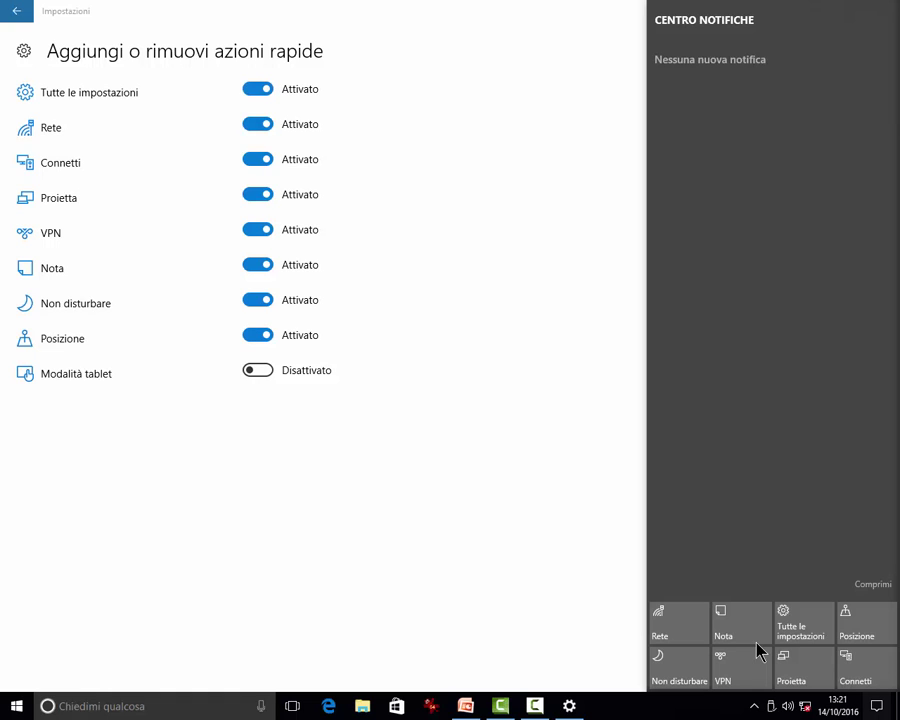
pyautogui.press('Escape')
pyautogui.press('BackSpace')
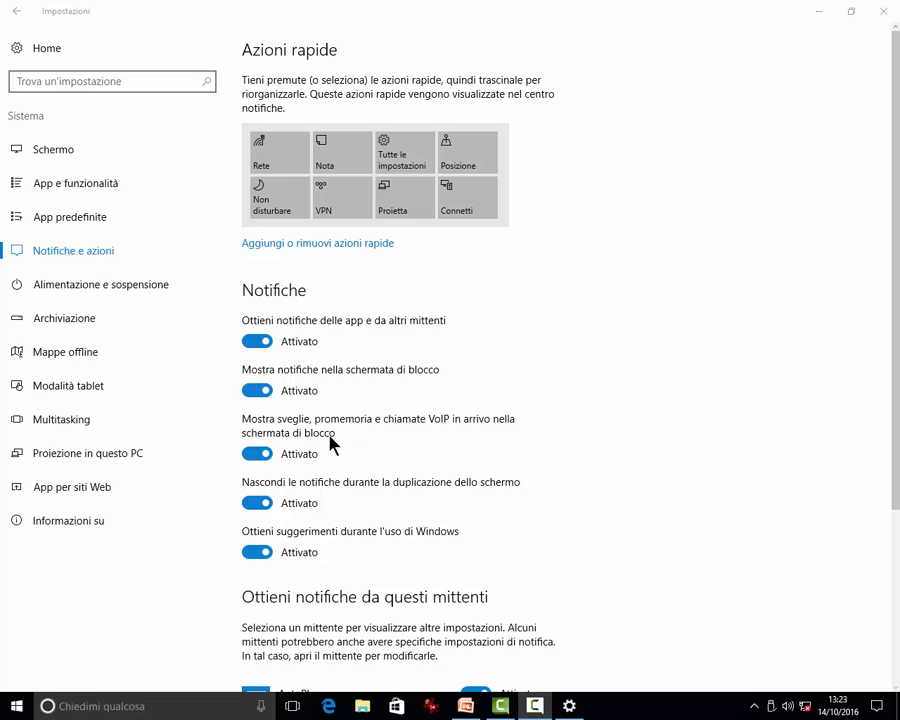
# Step: Turn off Windows suggestions, lock-screen alarms, reminders and VoIP calls, and lock-screen notifications, and close the settings window
pyautogui.scroll(-1, 333, 443)
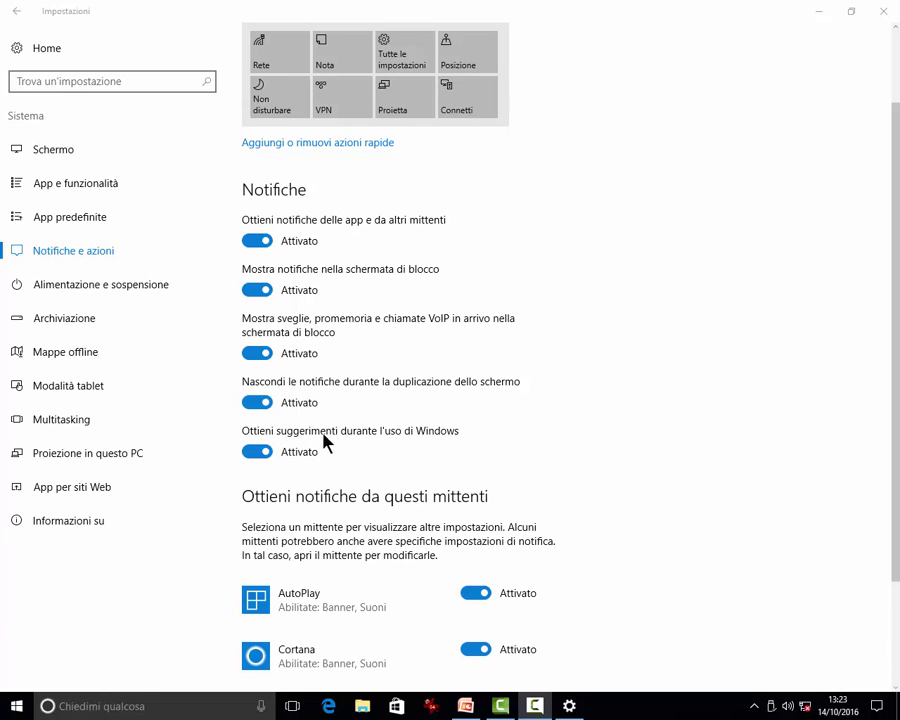
pyautogui.click(255, 453)
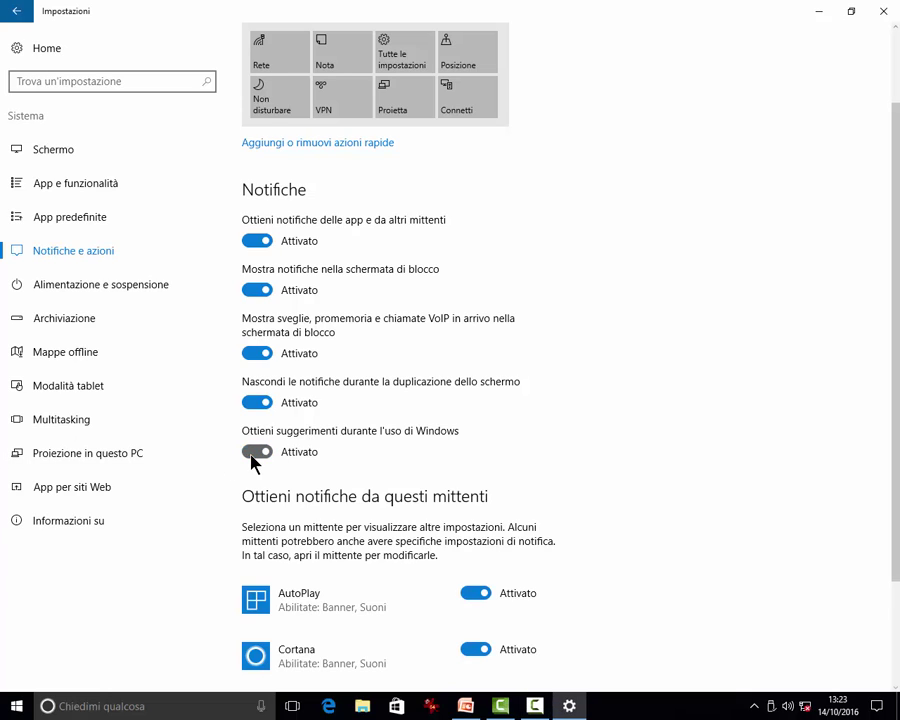
pyautogui.click(248, 357)
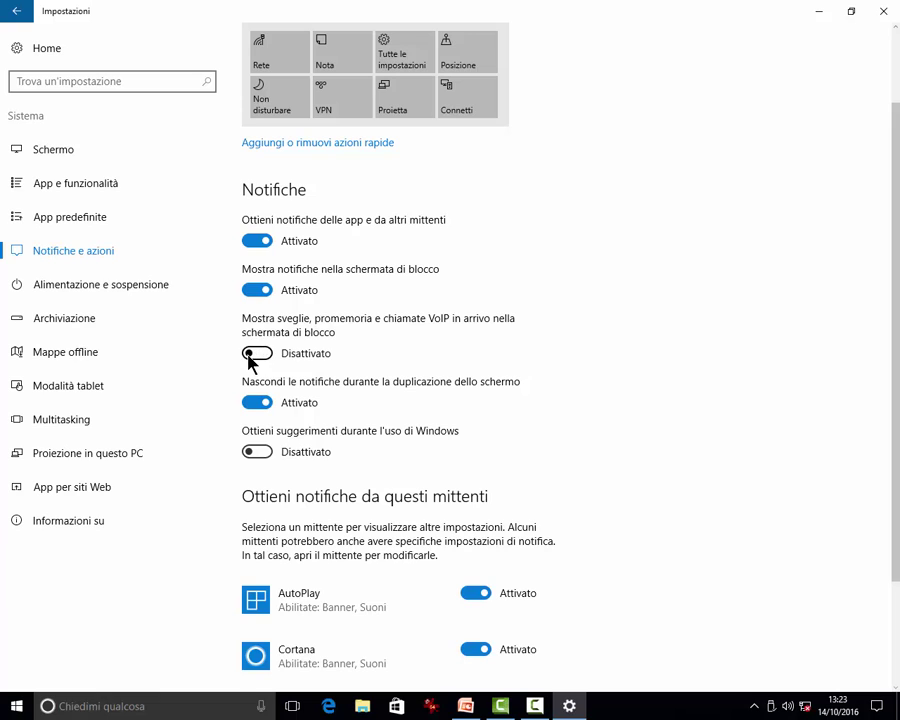
pyautogui.click(250, 292)
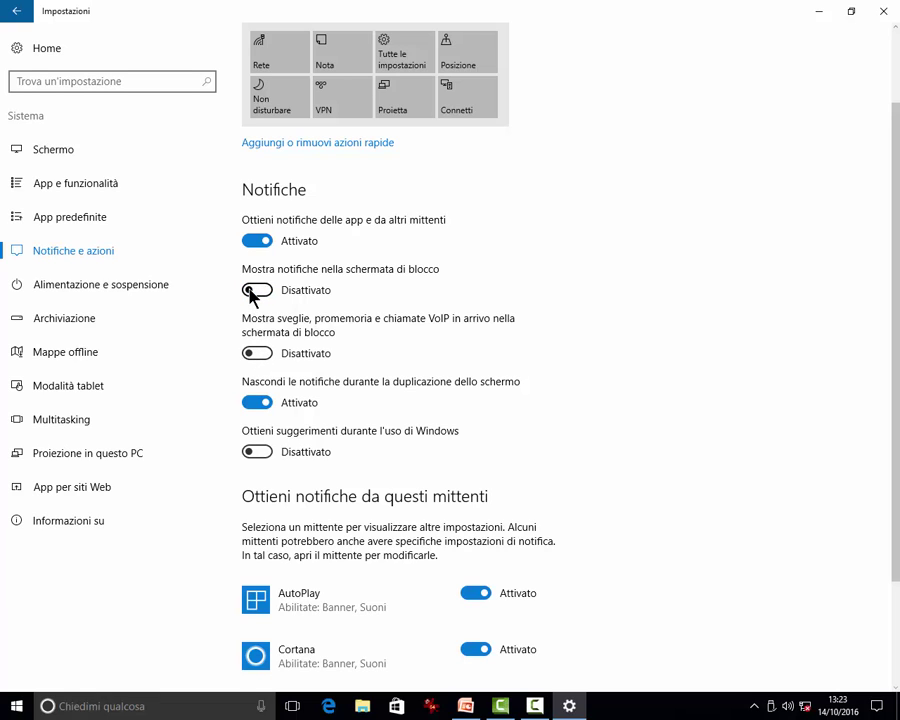
pyautogui.scroll(-3, 425, 460)
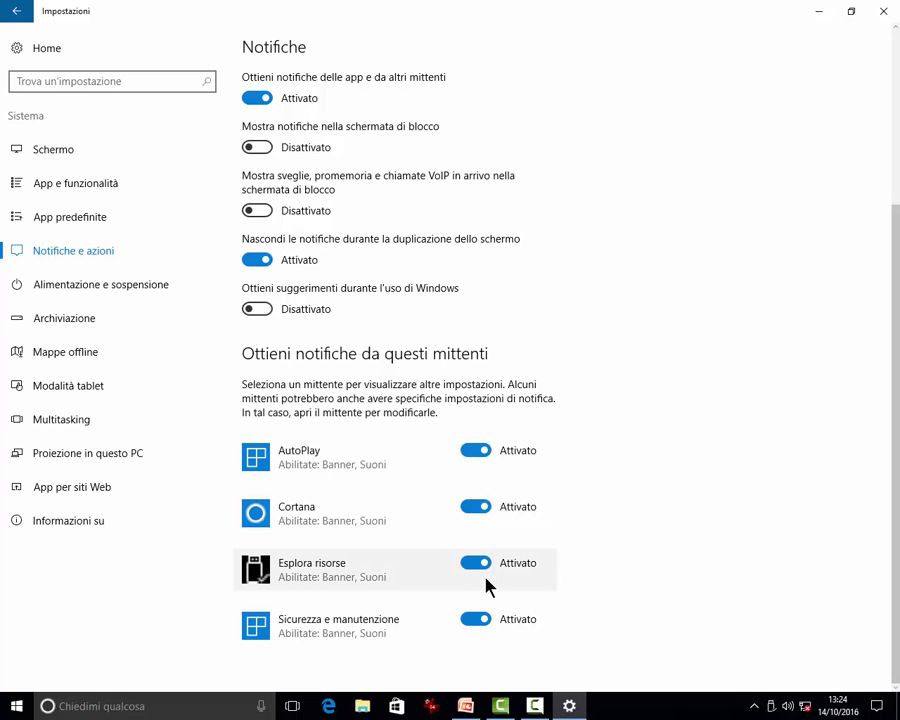
pyautogui.click(883, 11)
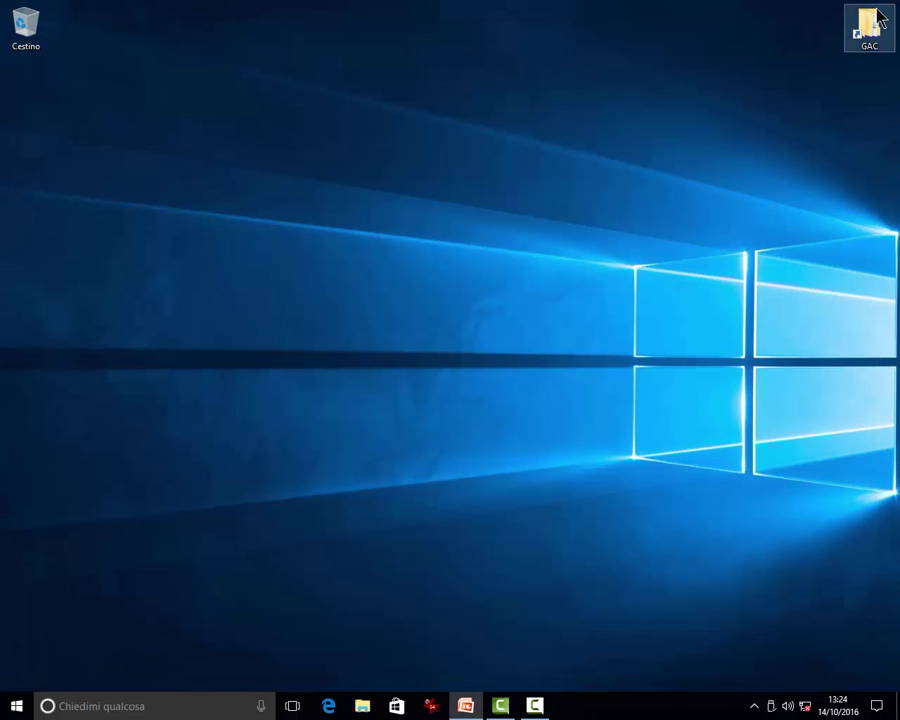
# Step: Open the VPN quick action from the notification centre to view its settings page, and close that window
pyautogui.click(877, 707)
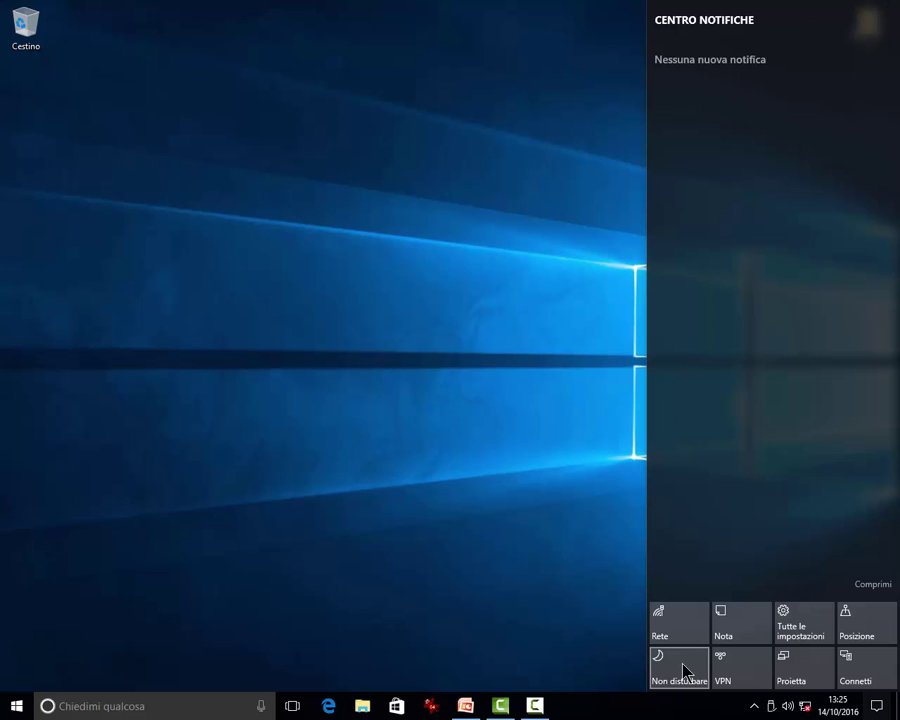
pyautogui.click(759, 679)
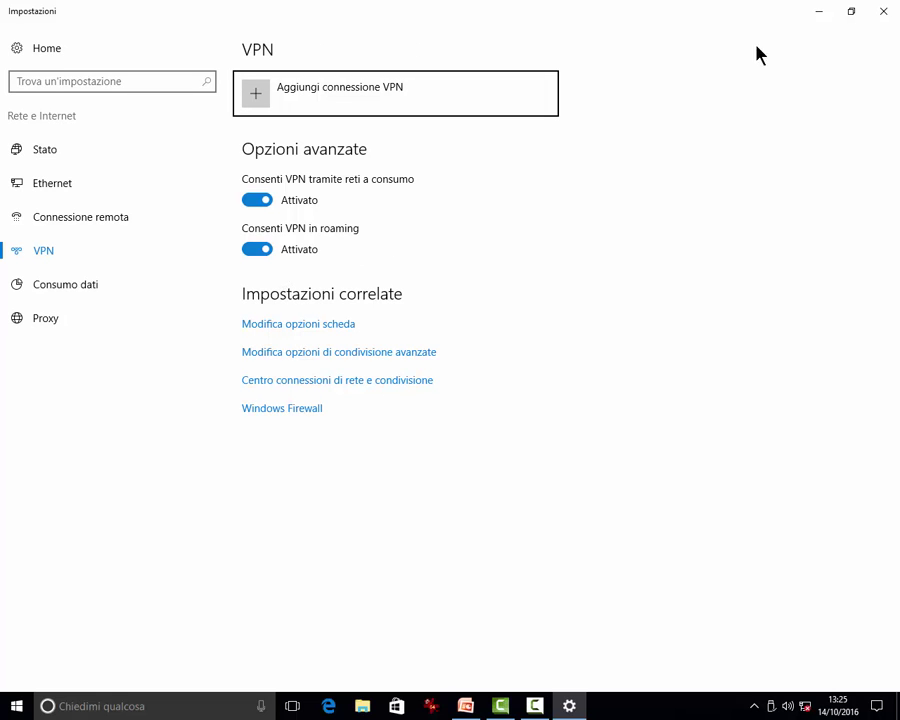
pyautogui.click(884, 11)
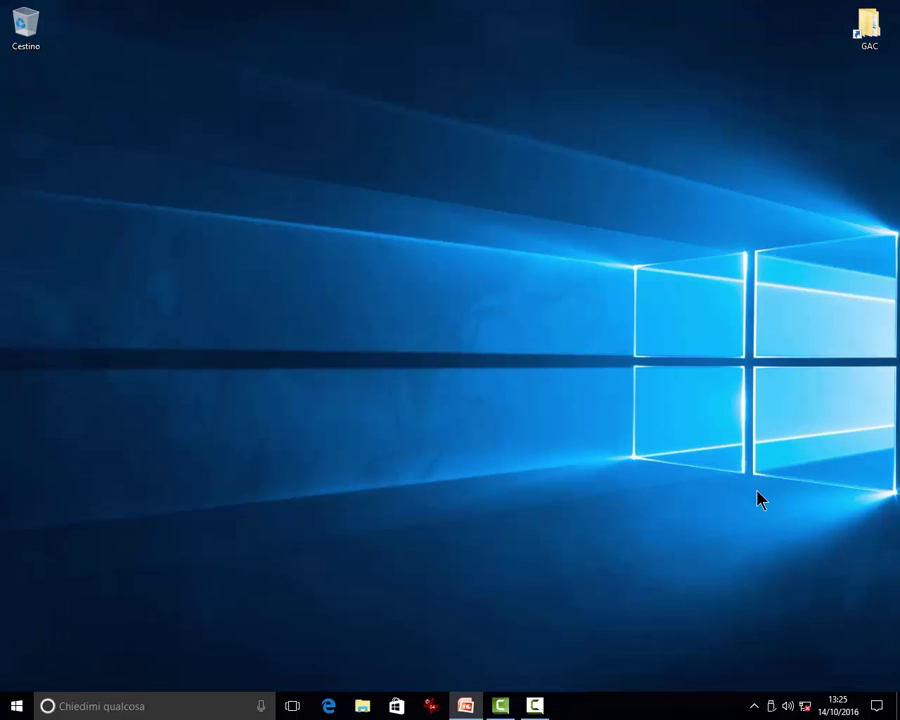
# Step: Open the Proietta quick action from the notification centre to examine the display projection modes
pyautogui.click(877, 706)
pyautogui.click(797, 663)
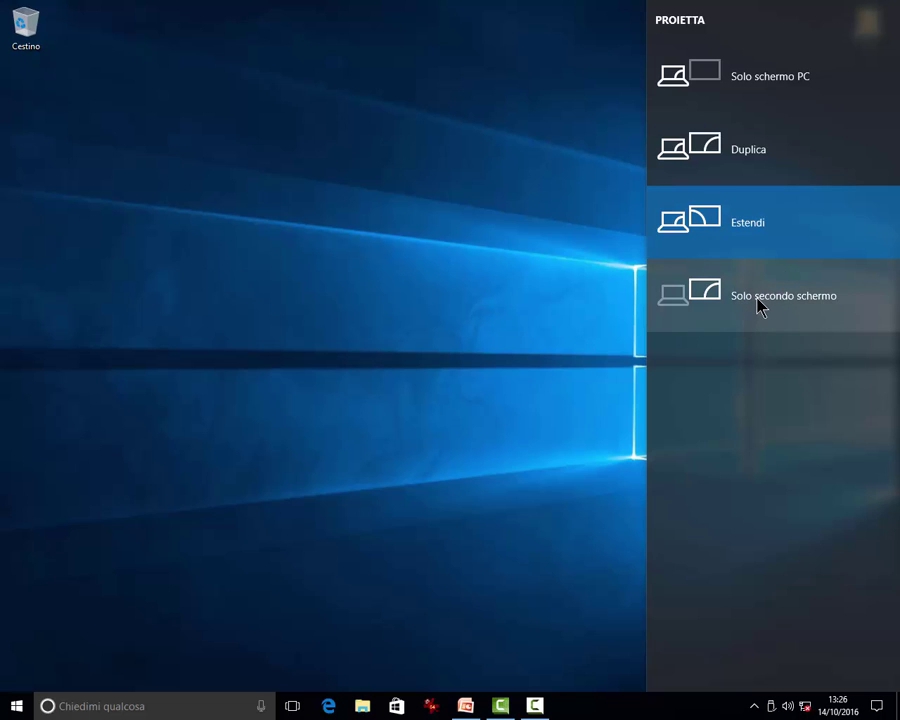
# Step: Open the Connetti quick action from the notification centre, view its Proiezione in questo PC settings page, and close that window
pyautogui.click(877, 706)
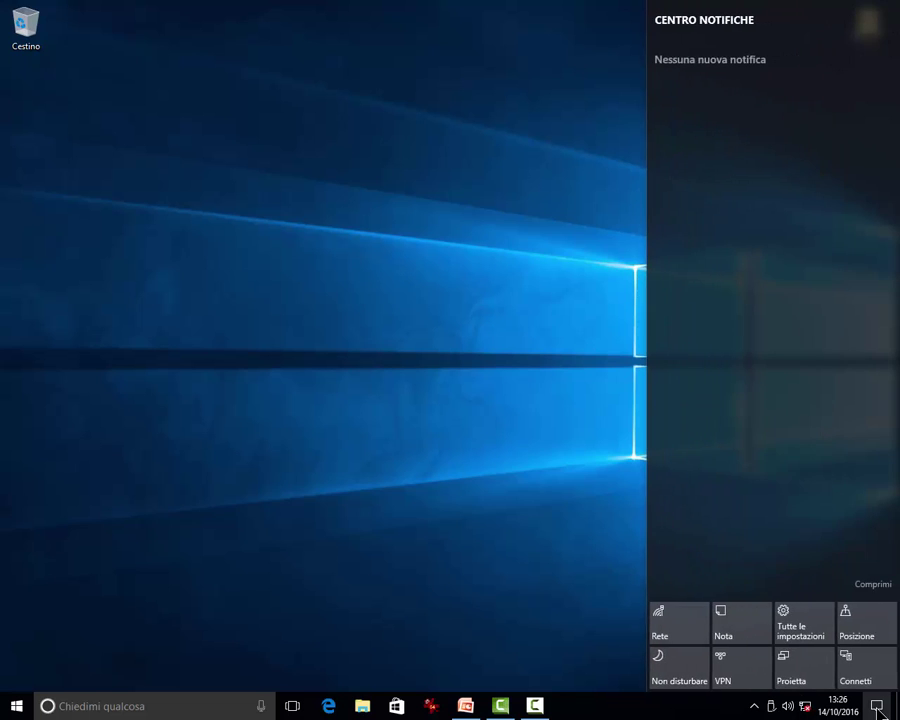
pyautogui.click(870, 650)
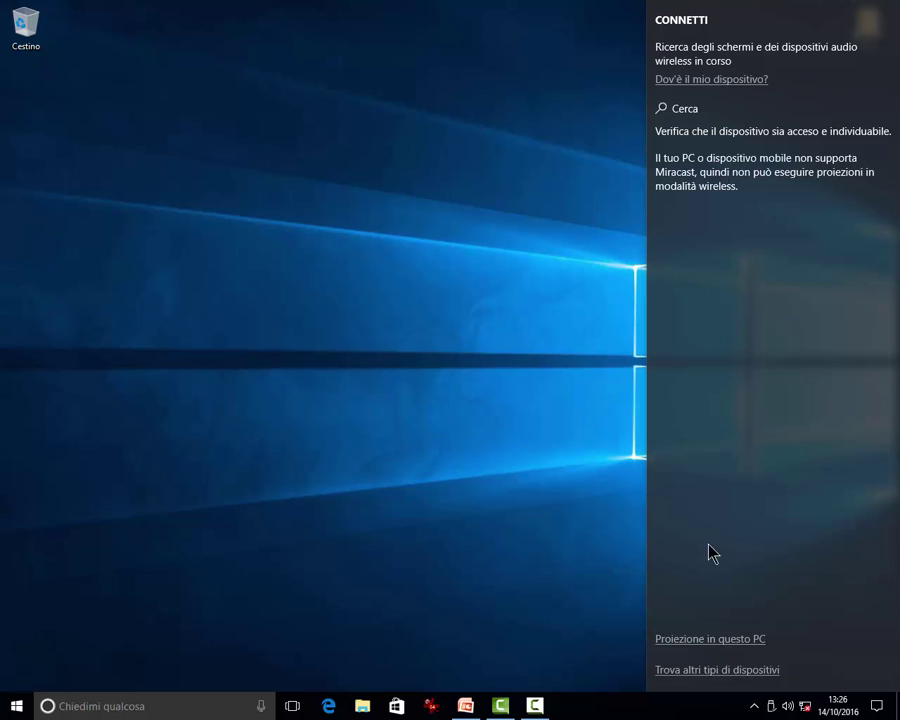
pyautogui.click(710, 643)
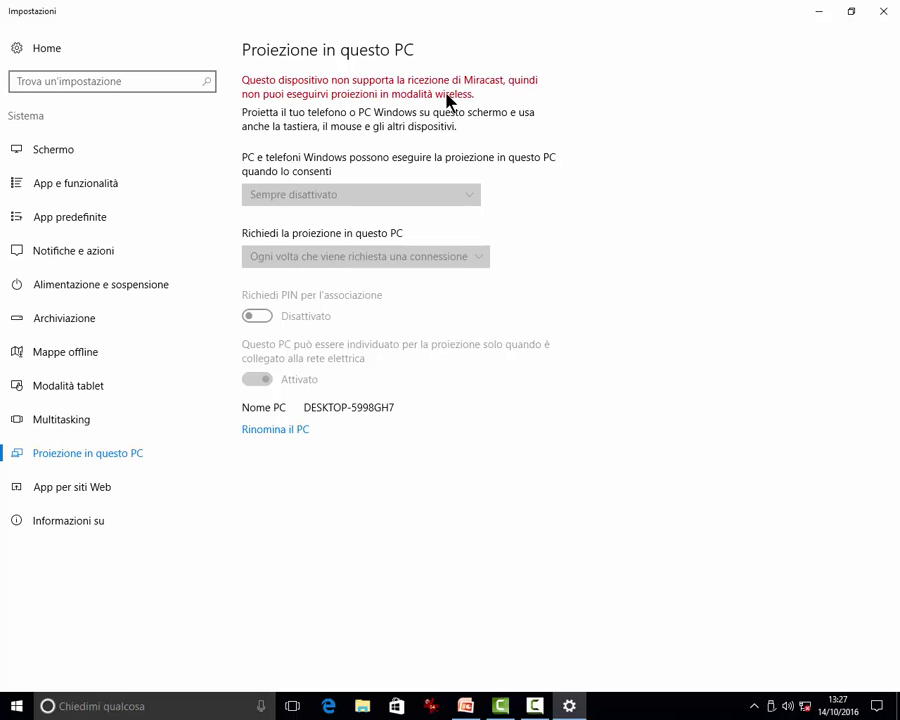
pyautogui.click(888, 11)
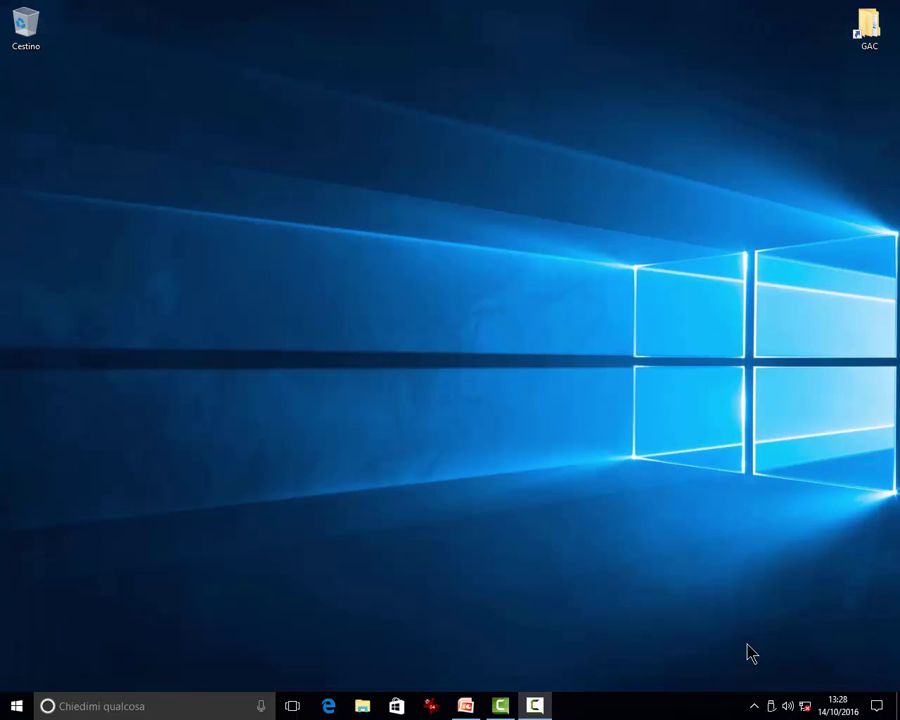
# Step: Open the taskbar settings page for selecting notification-area icons and move the safe hardware removal icon into the hidden icons
pyautogui.rightClick(673, 712)
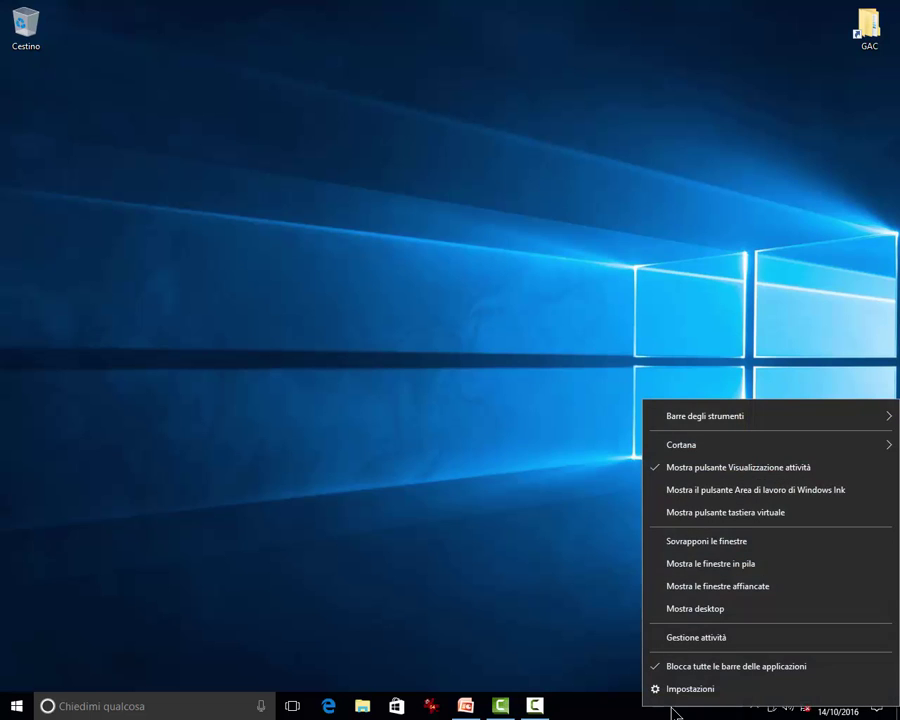
pyautogui.click(671, 697)
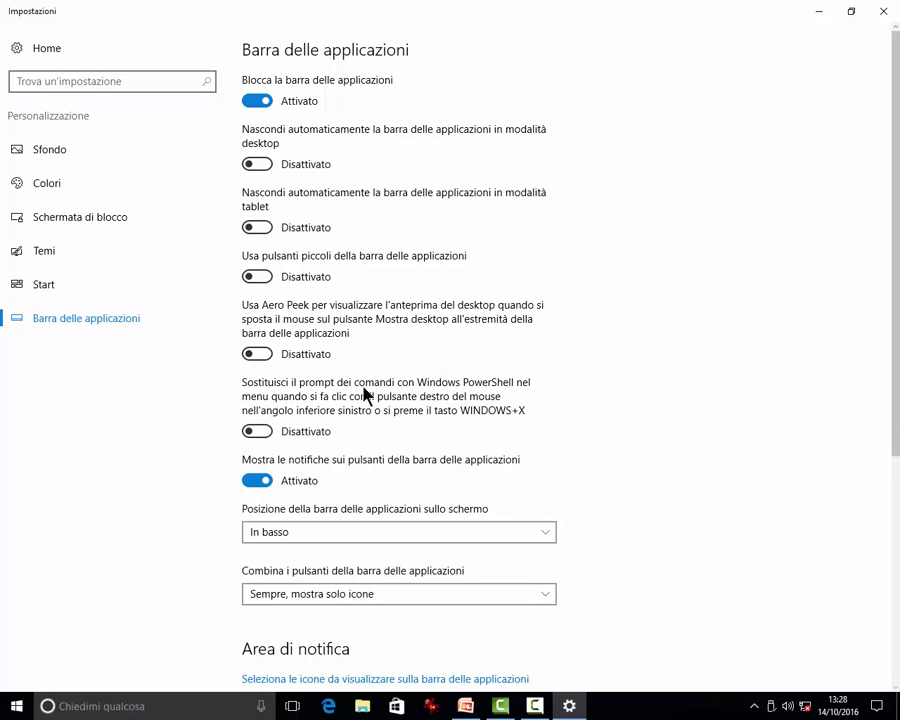
pyautogui.scroll(-5, 376, 396)
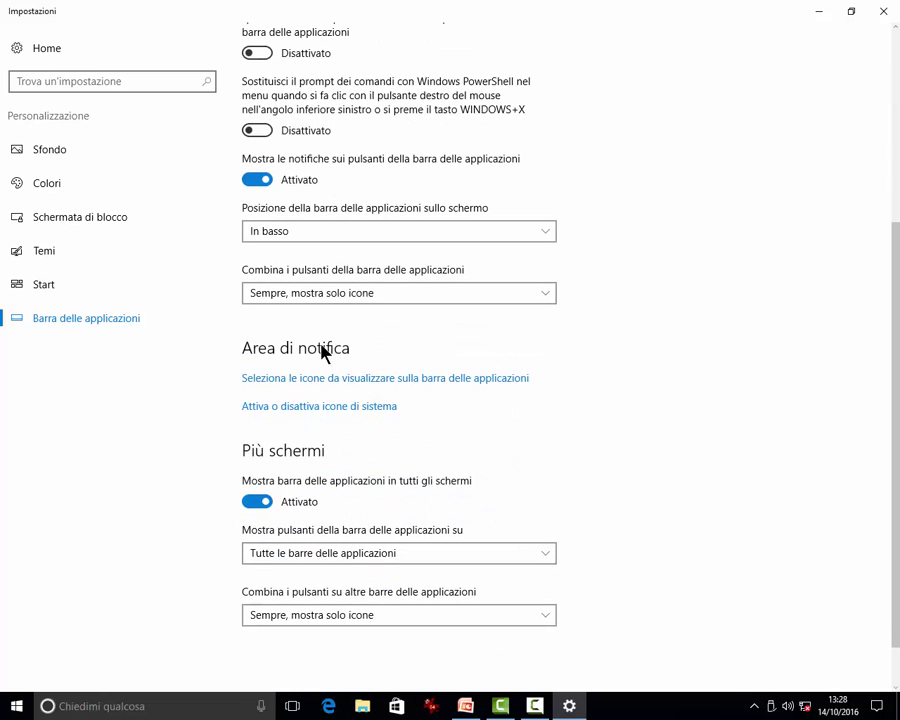
pyautogui.click(267, 388)
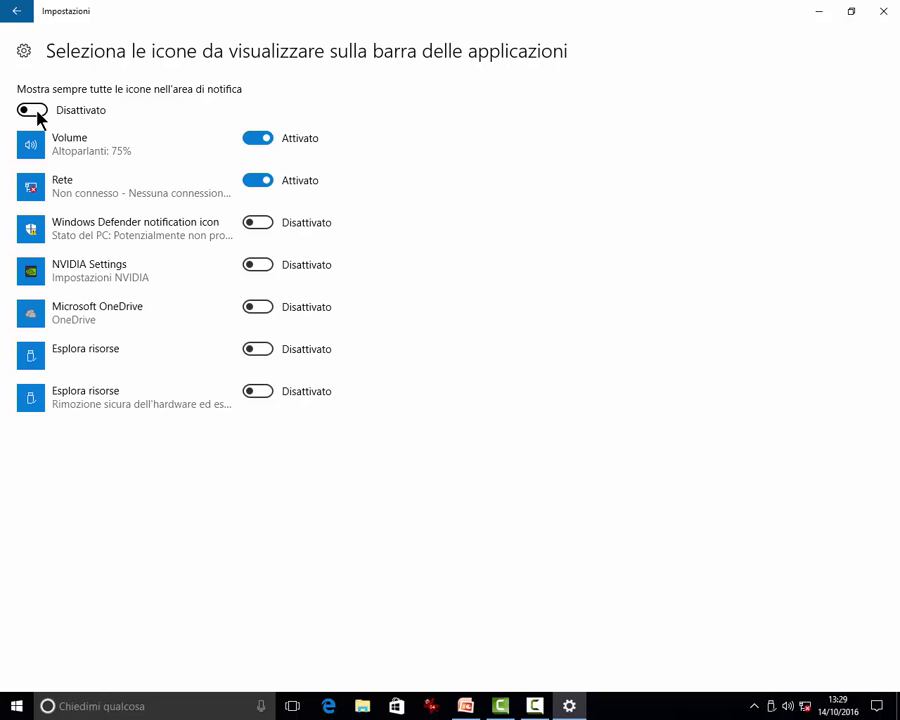
pyautogui.moveTo(772, 706); pyautogui.dragTo(772, 658)
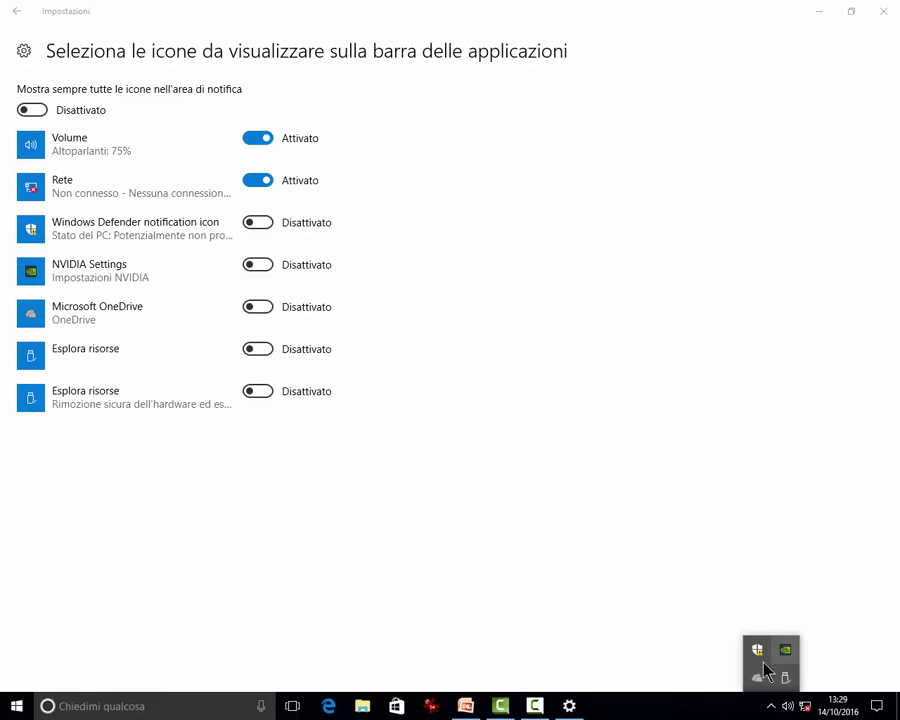
# Step: Try out always showing all notification-area icons and hiding the Volume icon, restoring both settings
pyautogui.click(32, 111)
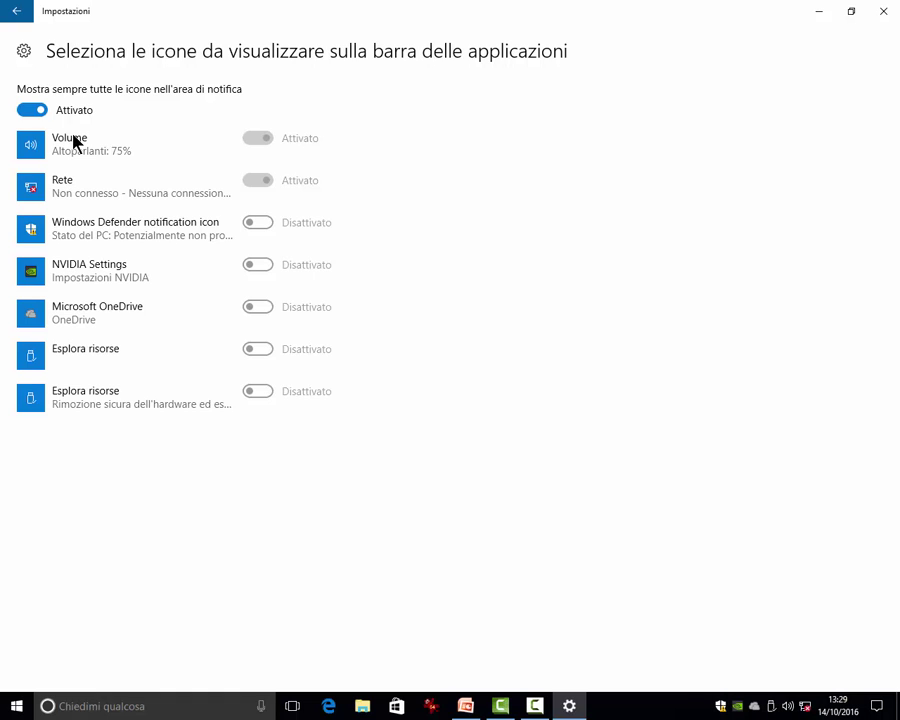
pyautogui.click(37, 111)
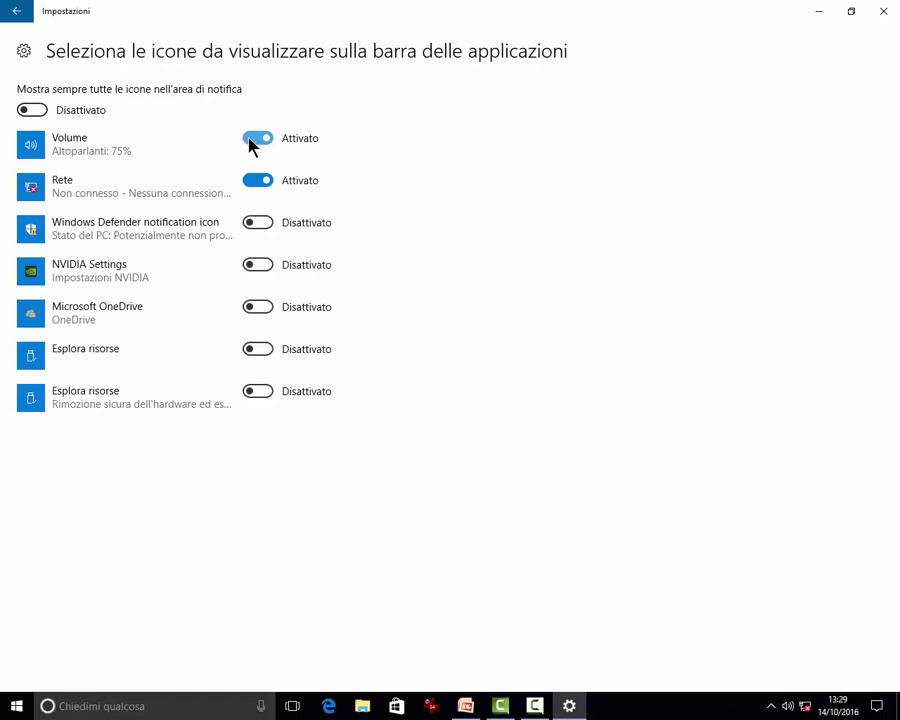
pyautogui.click(252, 142)
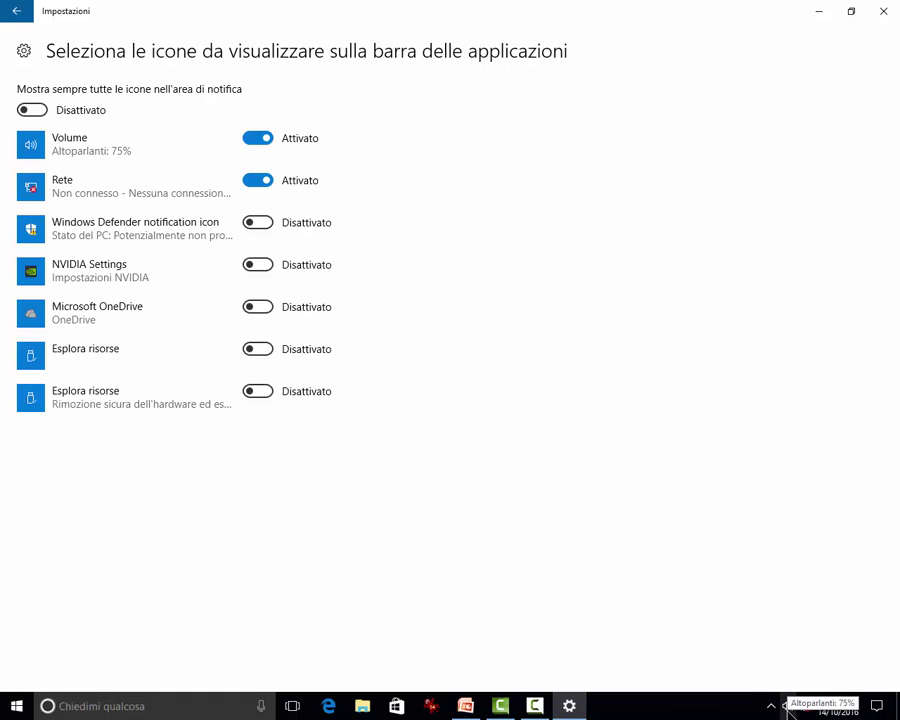
pyautogui.click(256, 139)
pyautogui.click(254, 139)
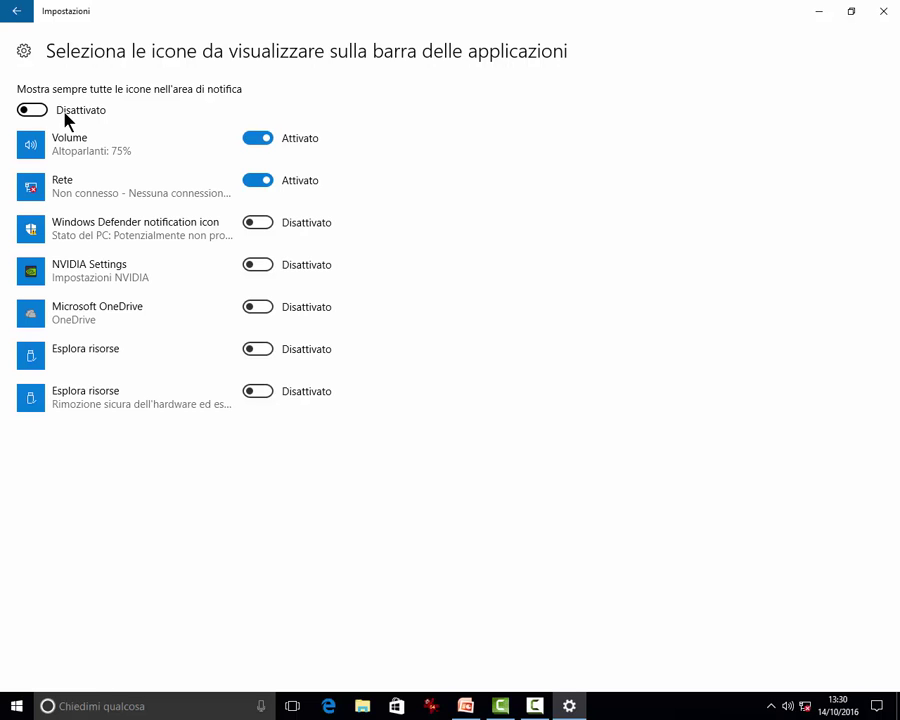
# Step: Turn on always showing all icons in the notification area and open the Attiva o disattiva icone di sistema page
pyautogui.click(28, 113)
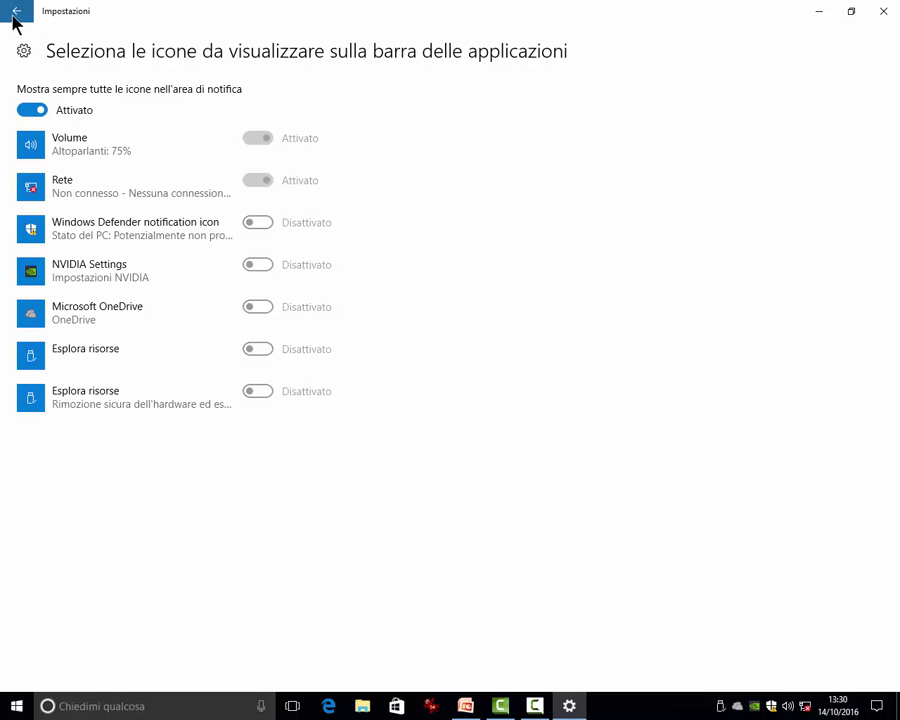
pyautogui.hotkey('alt', 'Left')
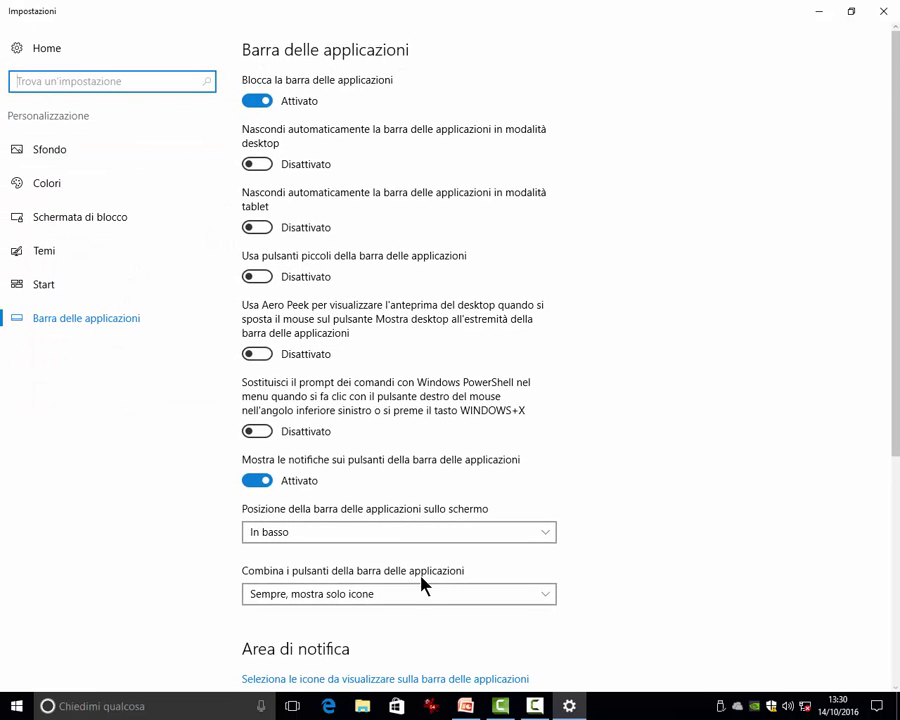
pyautogui.scroll(-5, 406, 573)
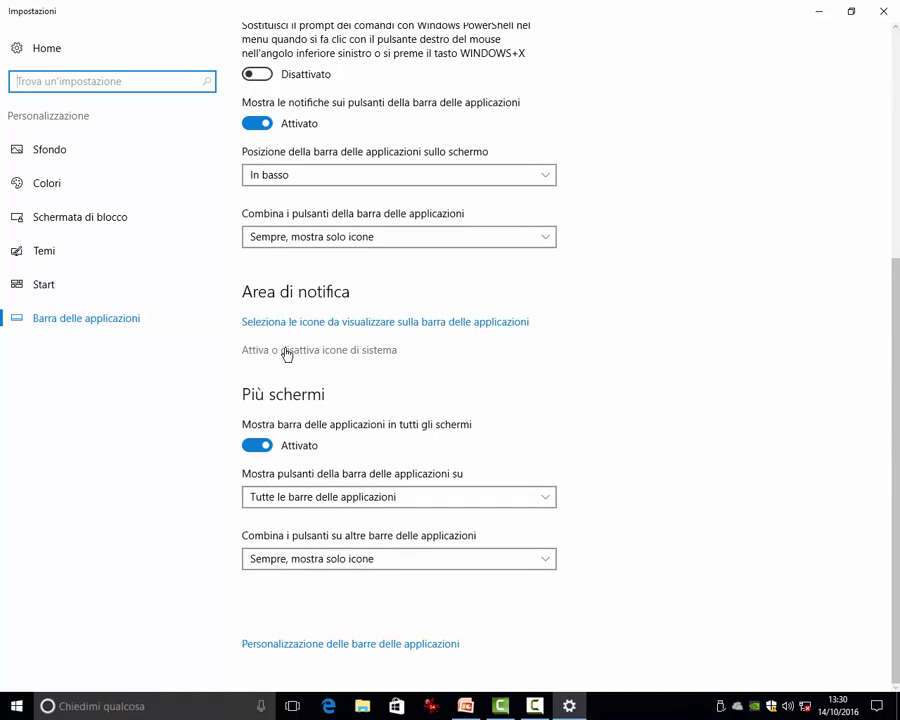
pyautogui.click(287, 352)
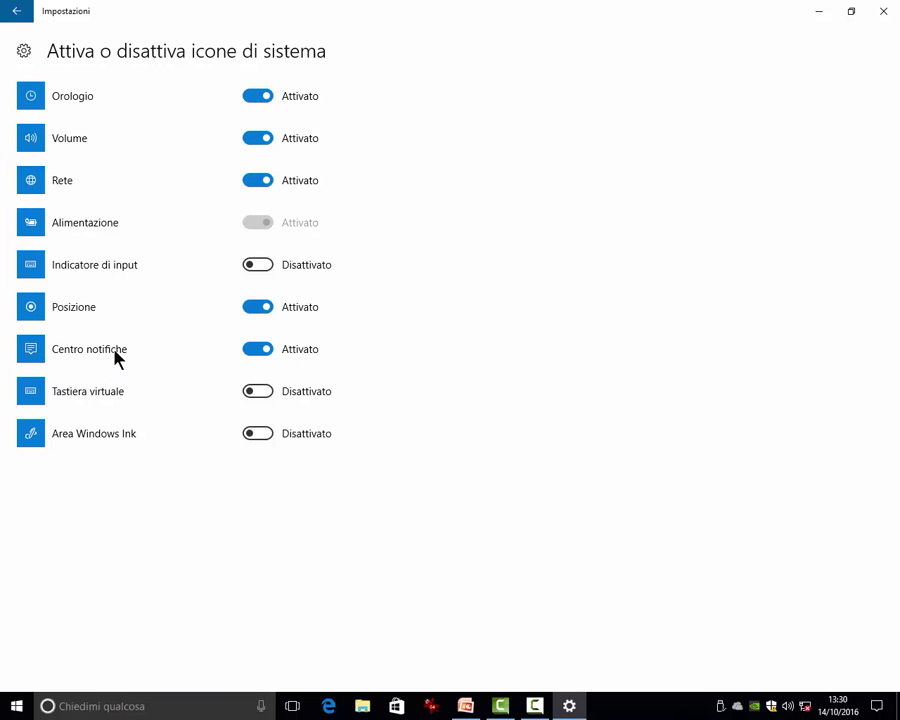
# Step: Try switching the Centro notifiche, Volume, Orologio, Tastiera virtuale and Area Windows Ink system icons, restoring each one
pyautogui.click(256, 352)
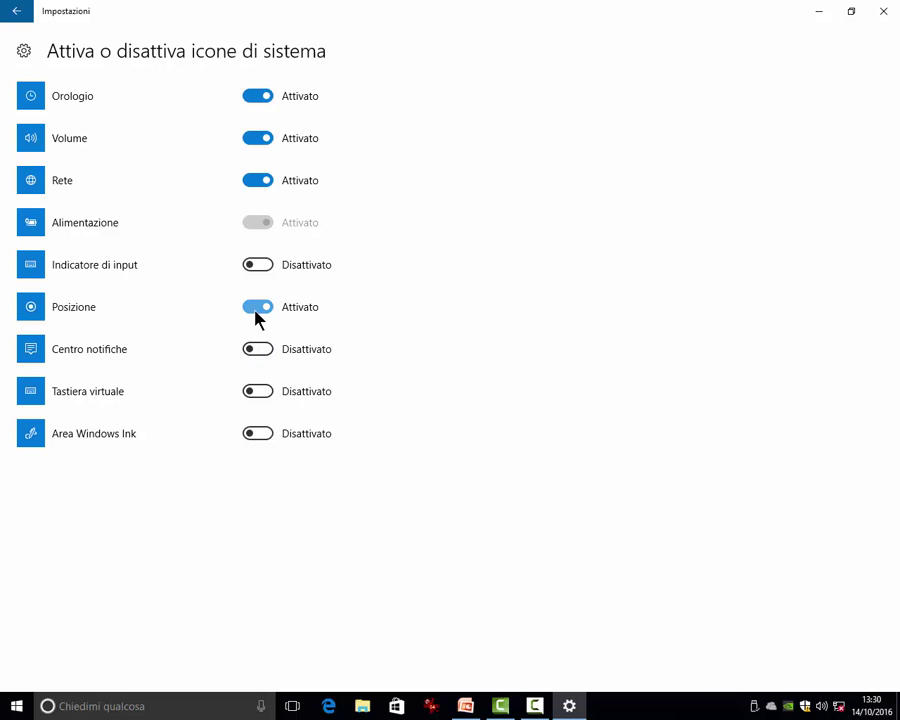
pyautogui.click(262, 351)
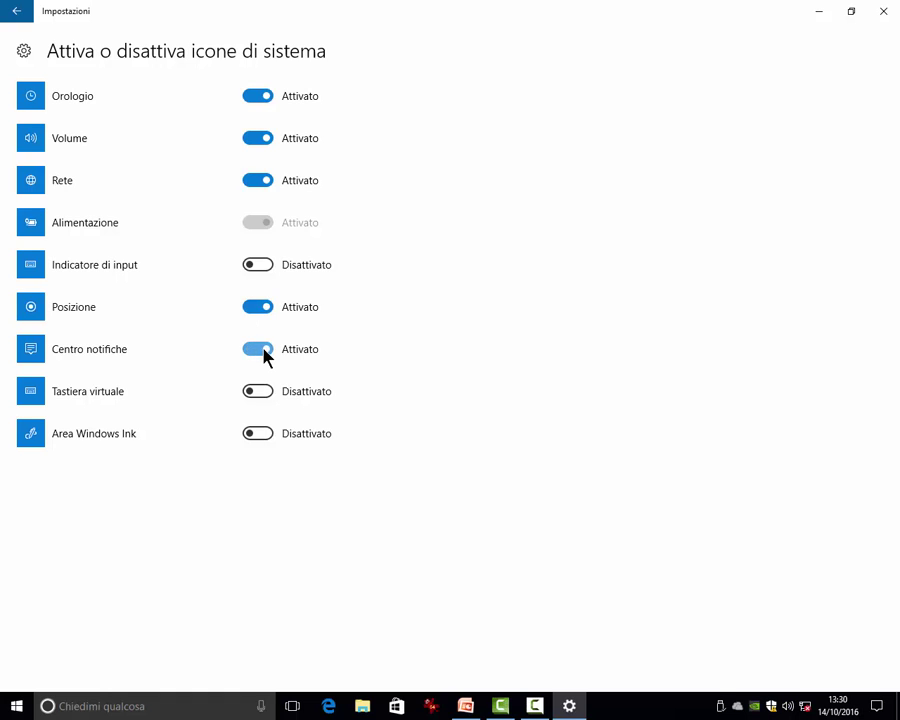
pyautogui.click(257, 147)
pyautogui.click(257, 147)
pyautogui.click(262, 98)
pyautogui.click(258, 102)
pyautogui.click(268, 401)
pyautogui.click(268, 402)
pyautogui.click(268, 441)
pyautogui.click(266, 439)
# Step: Leave the system icons page and close the settings window
pyautogui.click(28, 14)
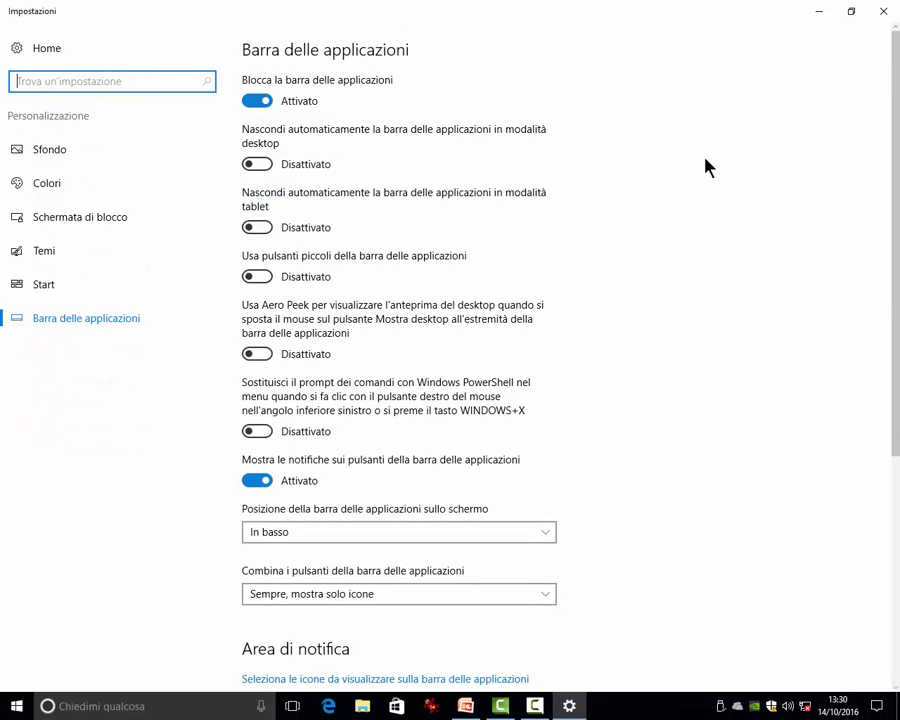
pyautogui.hotkey('alt', 'F4')
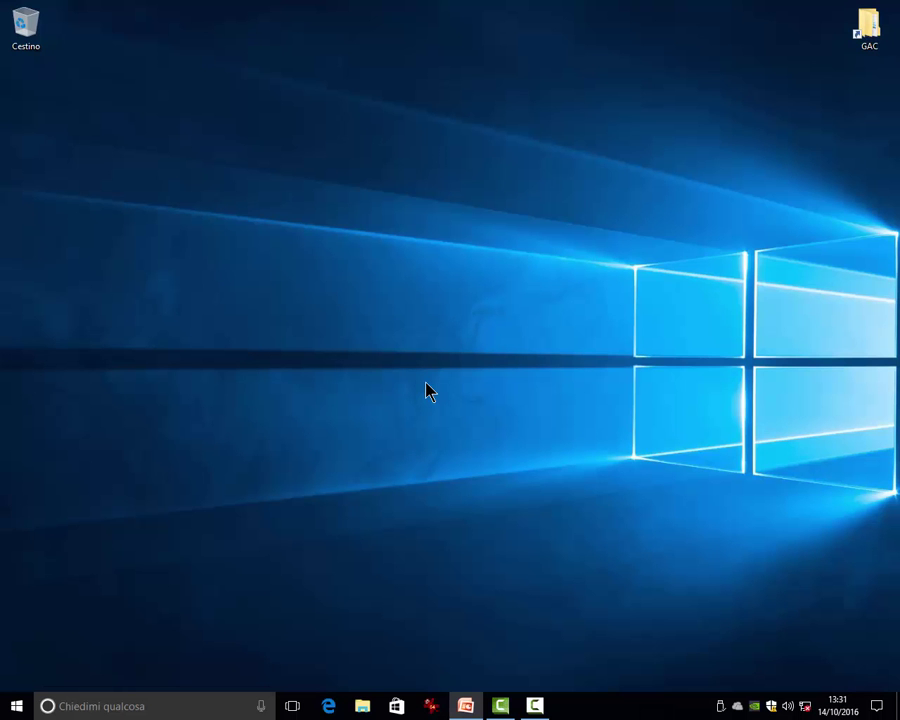